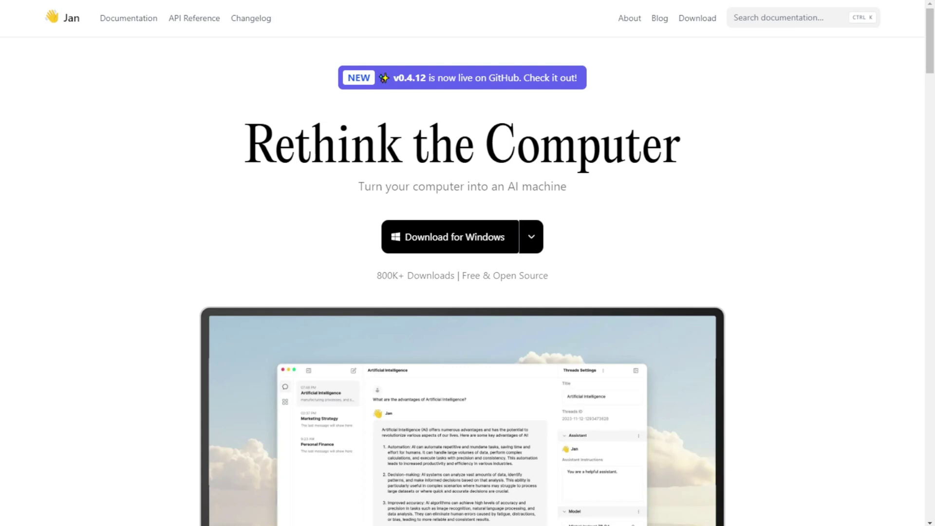
# - Look over the Jan home page and the Quickstart guide's steps for installing Jan Desktop and downloading a model
pyautogui.scroll(-4, 468, 273)
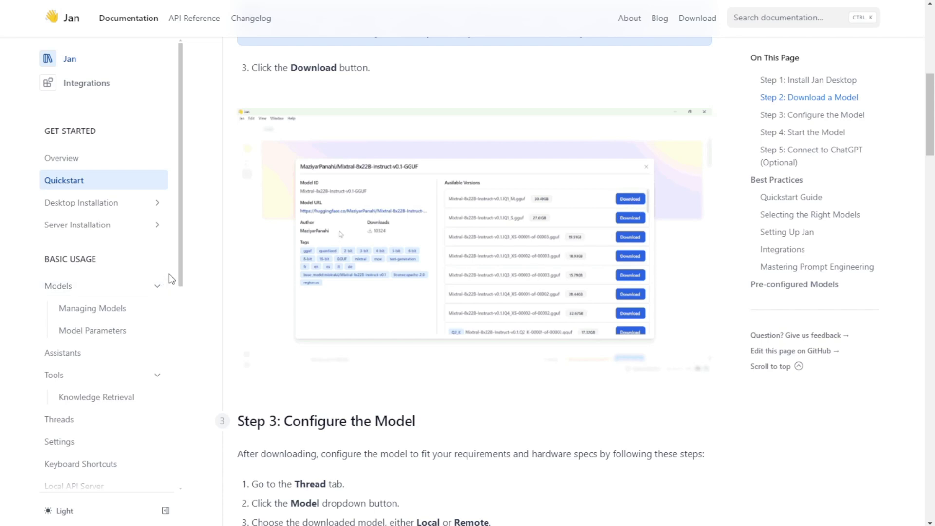
pyautogui.scroll(-2, 201, 274)
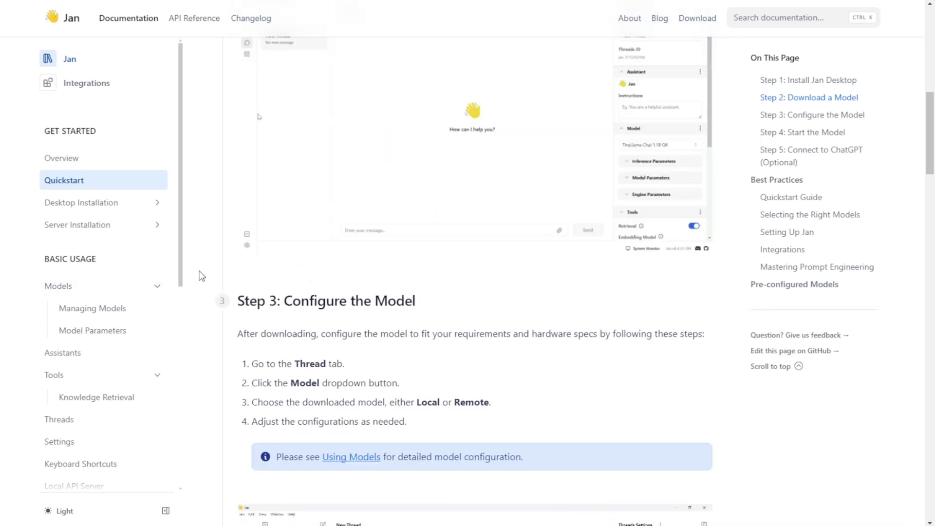
pyautogui.scroll(2, 201, 275)
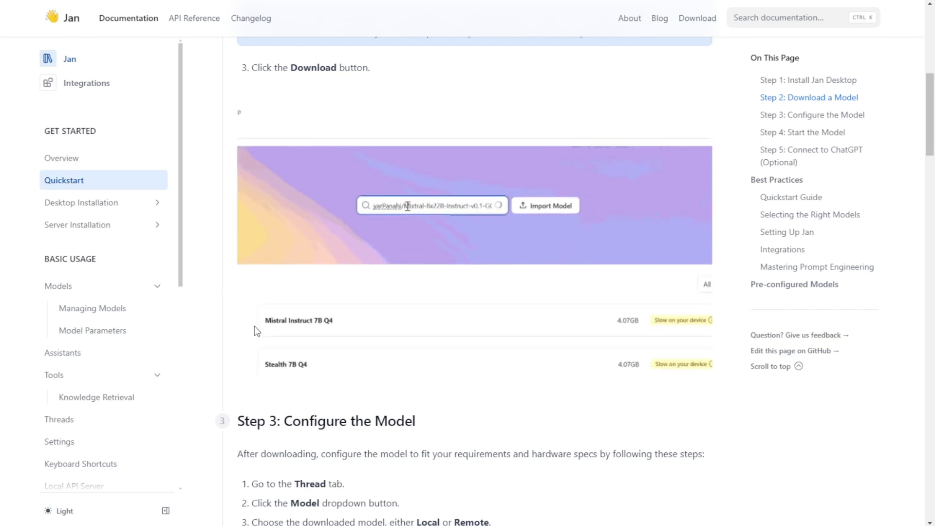
pyautogui.click(845, 81)
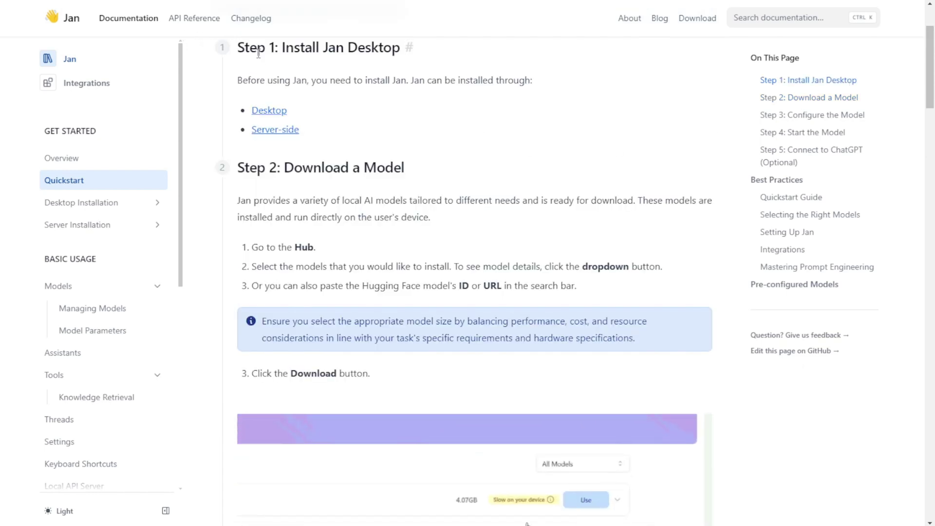
# - Open the Server Installation docs and read the AWS installation guide, highlighting the instance type for NVIDIA GPU support
pyautogui.scroll(1, 258, 54)
pyautogui.click(81, 203)
pyautogui.click(72, 292)
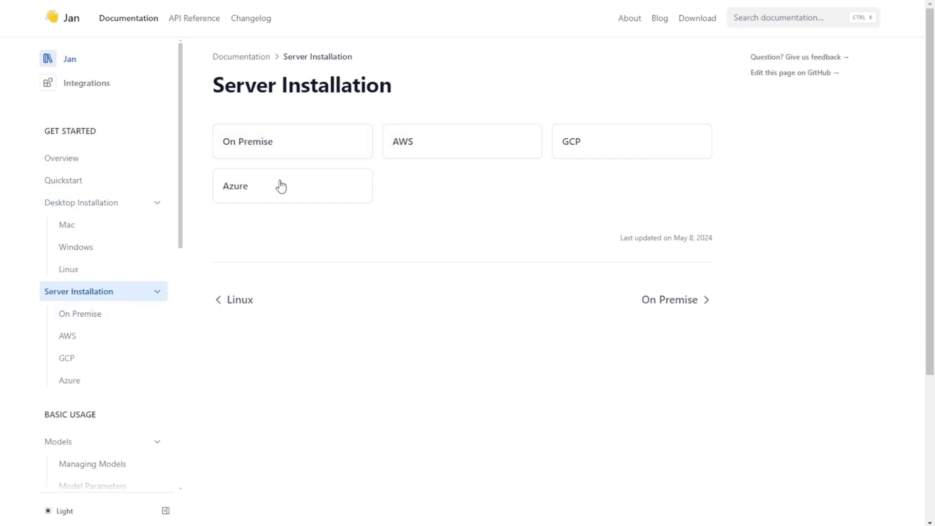
pyautogui.click(483, 147)
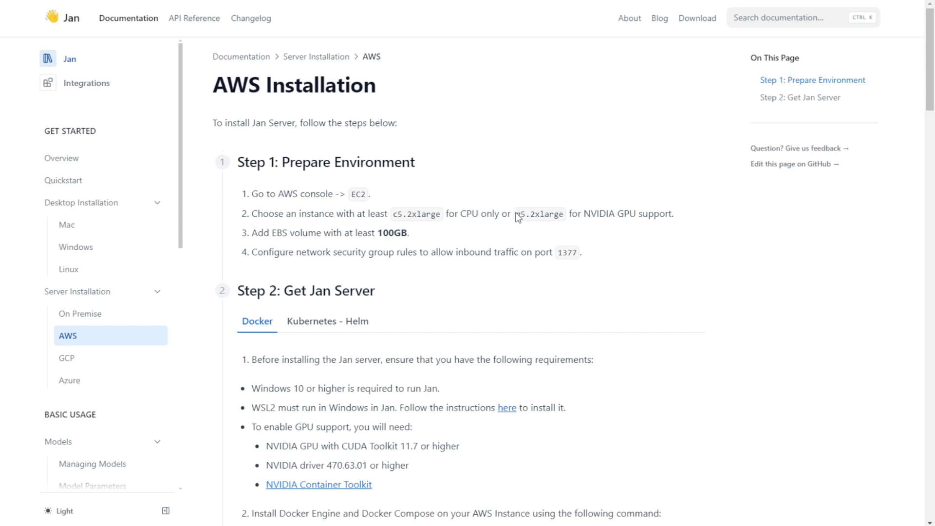
pyautogui.moveTo(518, 216); pyautogui.dragTo(572, 210)
pyautogui.click(615, 232)
pyautogui.scroll(-5, 387, 307)
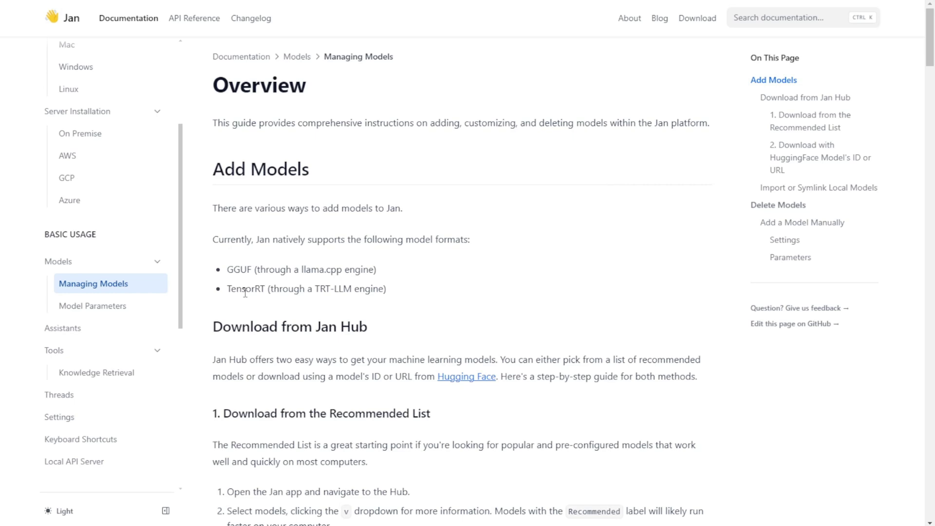
# - Read the Managing Models page on downloading models from the recommended list and by Hugging Face model ID or URL
pyautogui.scroll(-10, 245, 293)
pyautogui.scroll(1, 339, 396)
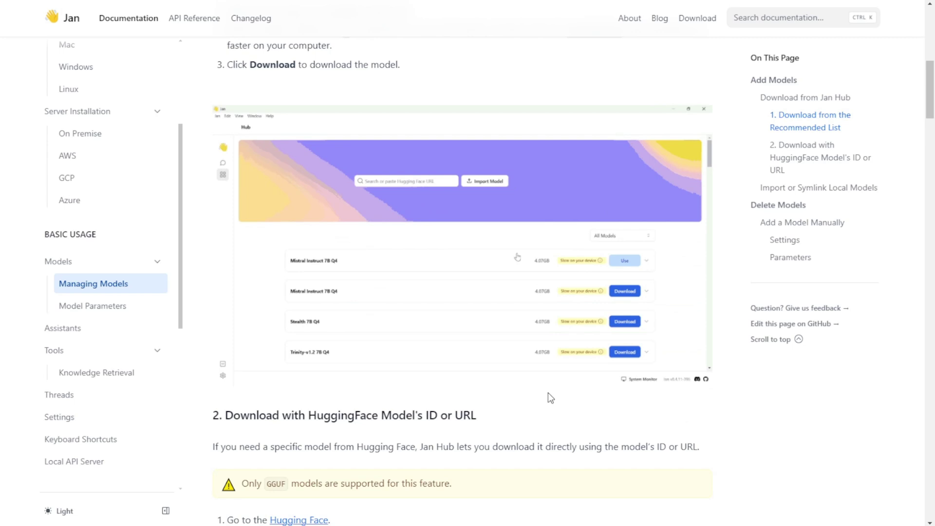
pyautogui.scroll(-5, 148, 318)
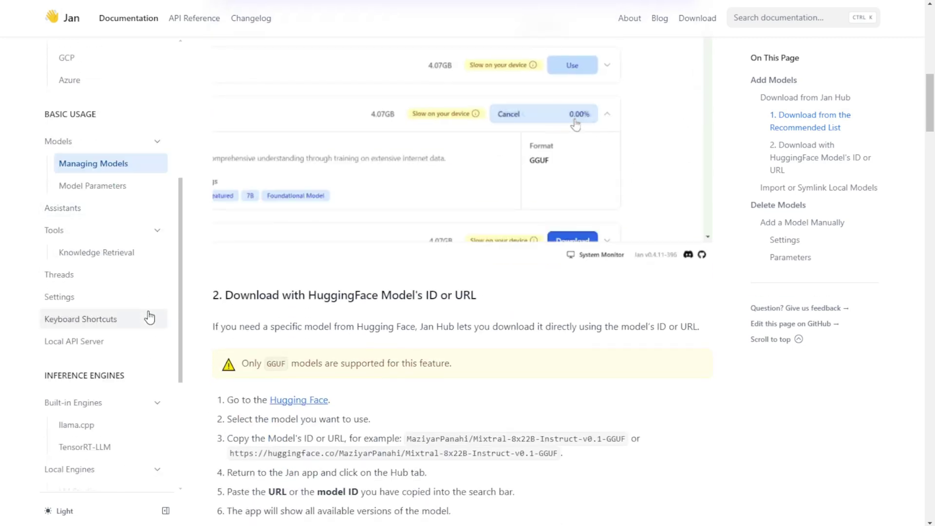
# - Open the LM Studio guide under Local Engines and read its server setup, model configuration and model start steps
pyautogui.scroll(-2, 149, 318)
pyautogui.scroll(-2, 140, 287)
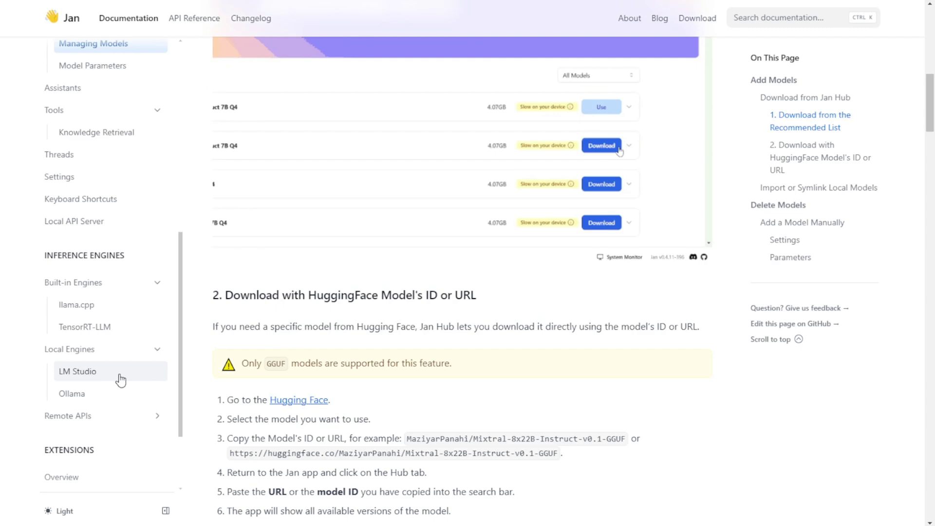
pyautogui.click(118, 380)
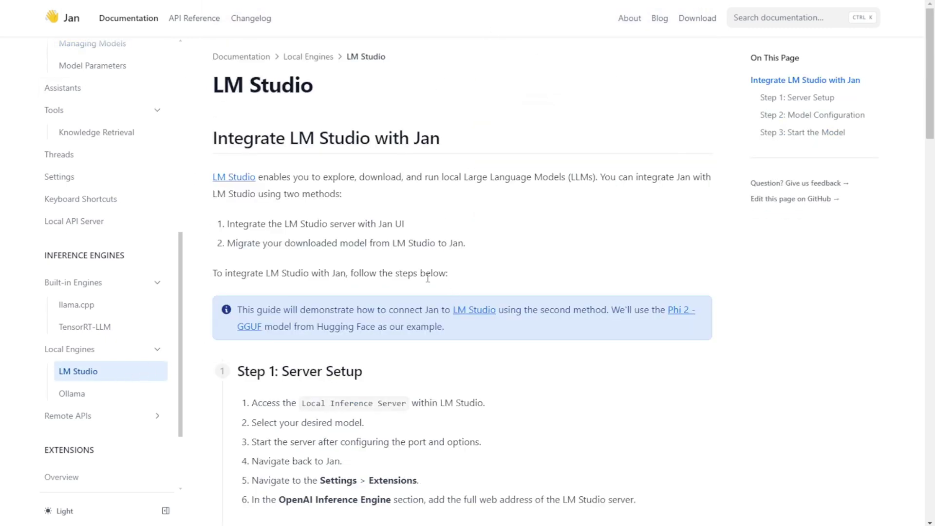
pyautogui.scroll(-5, 428, 277)
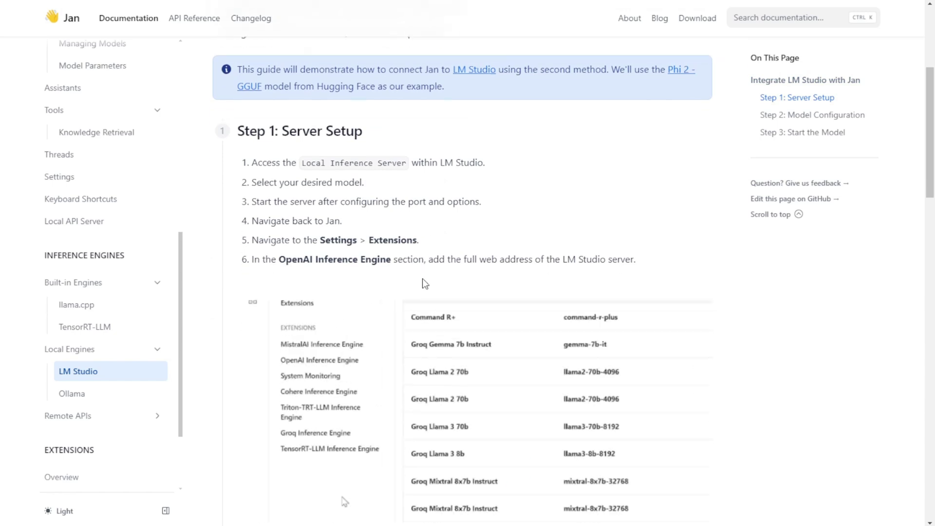
pyautogui.scroll(-3, 244, 274)
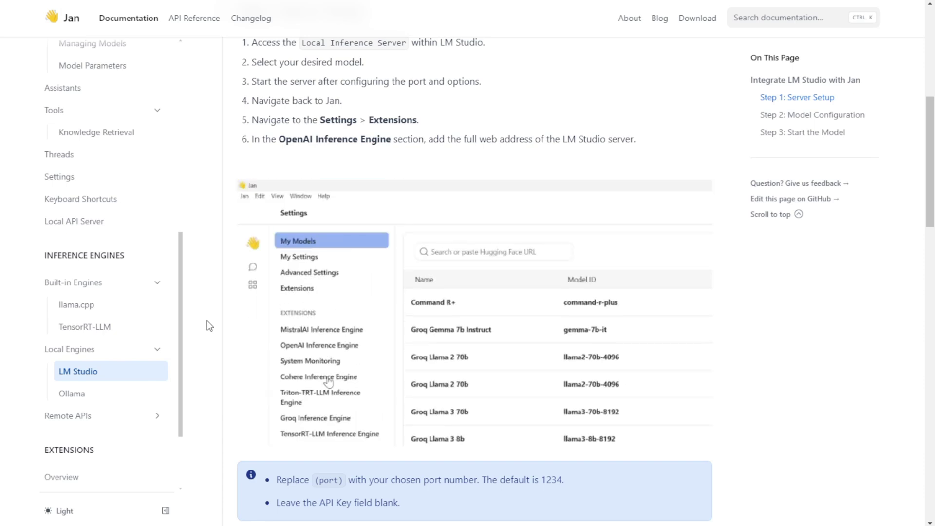
pyautogui.scroll(2, 291, 269)
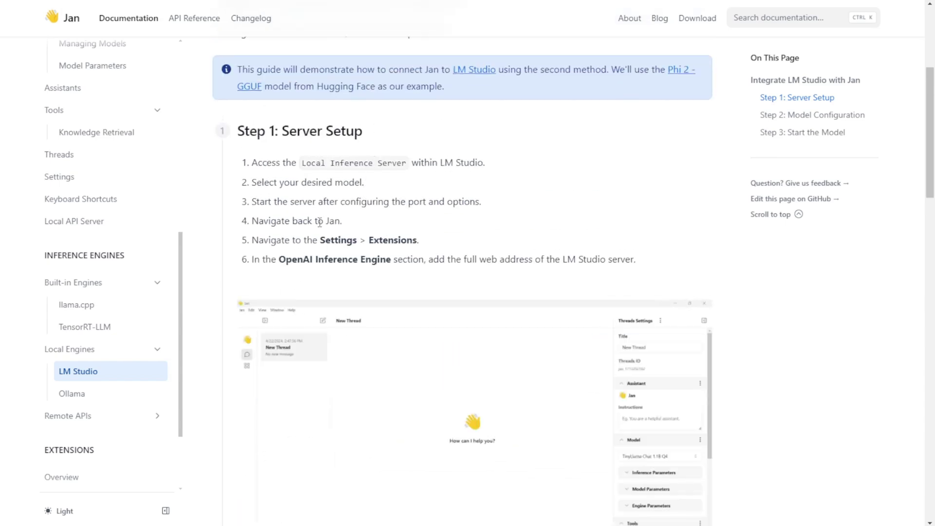
pyautogui.scroll(-10, 322, 239)
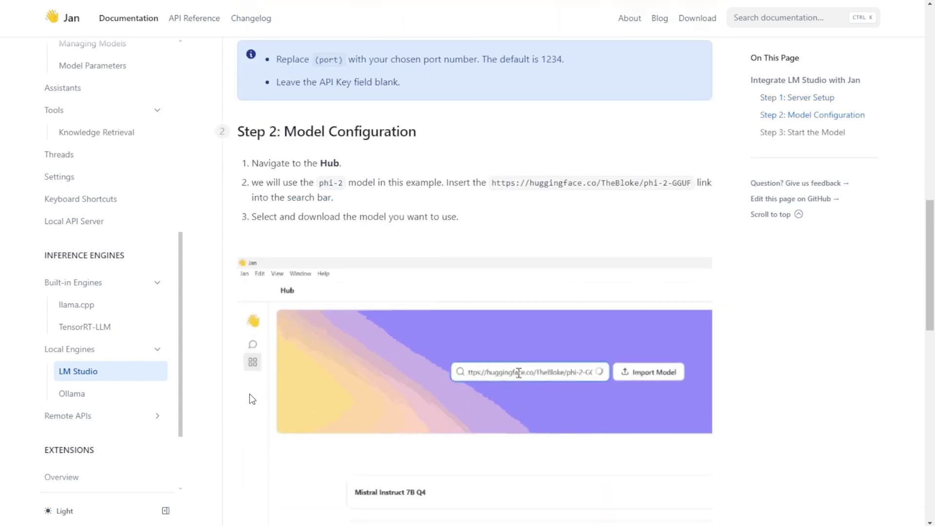
pyautogui.scroll(-1, 251, 396)
pyautogui.scroll(-2, 249, 393)
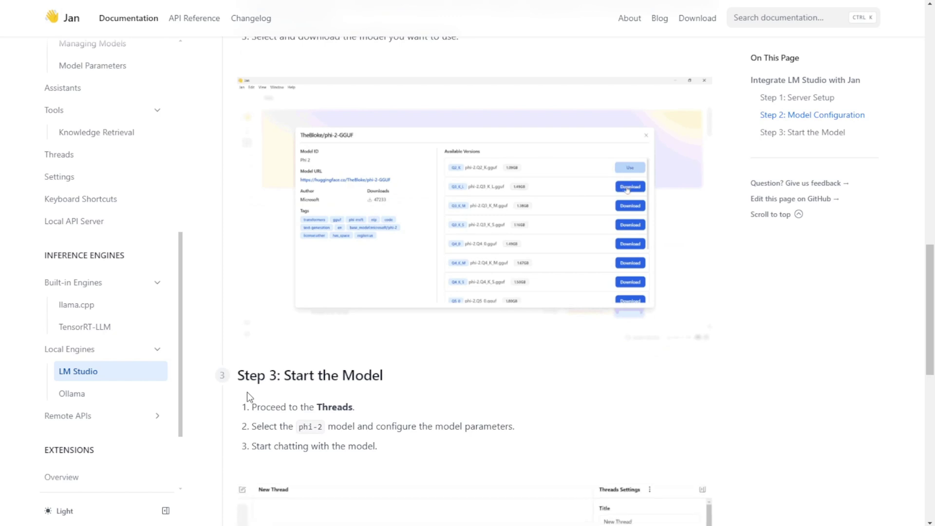
pyautogui.scroll(-3, 245, 392)
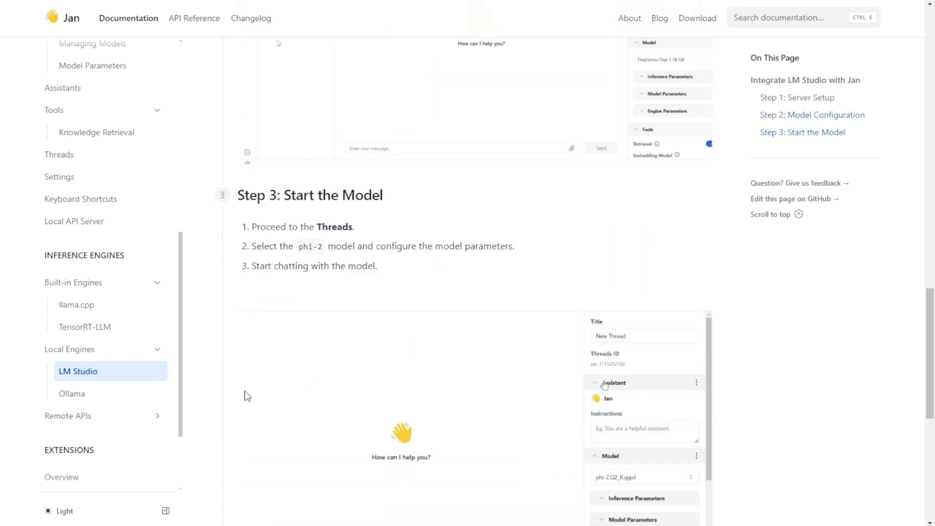
pyautogui.scroll(-2, 126, 325)
# - Review the Ollama integration guide and the OpenAI API guide's instructions for configuring the API key
pyautogui.click(109, 282)
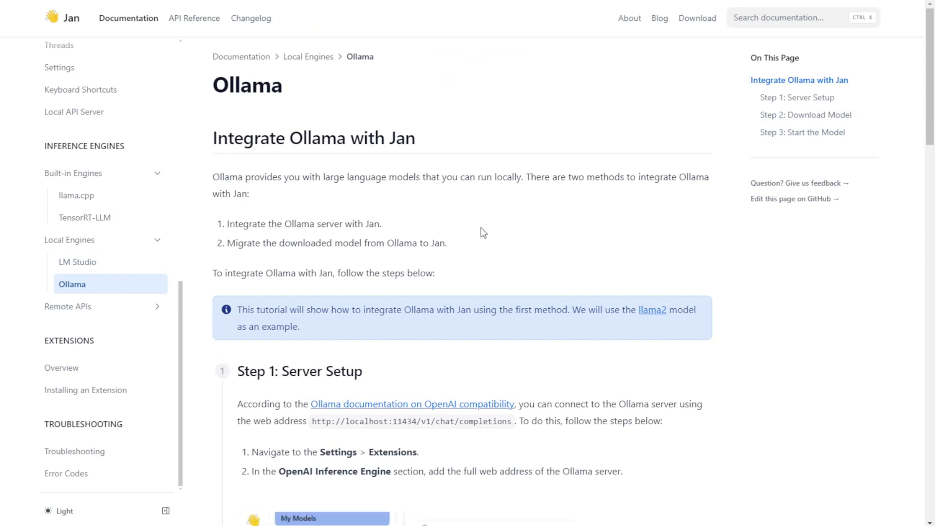
pyautogui.scroll(-15, 536, 297)
pyautogui.click(672, 335)
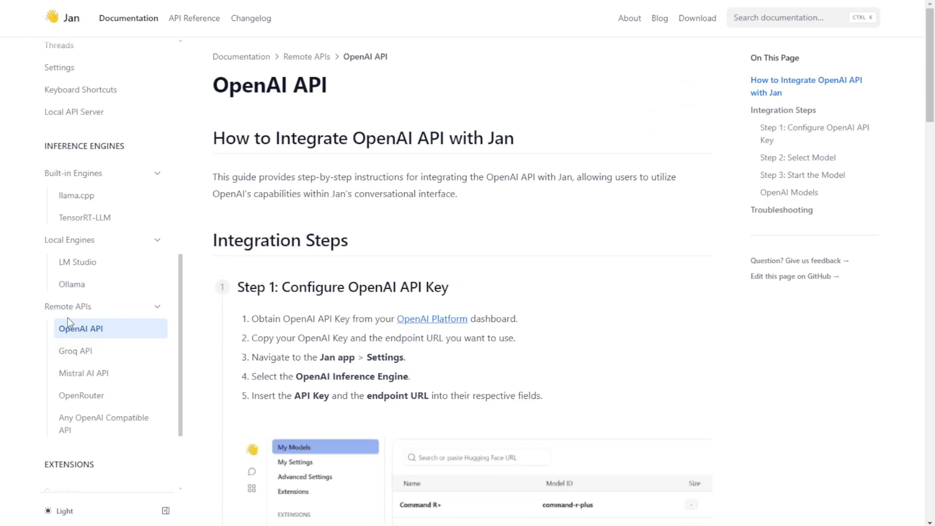
pyautogui.click(136, 312)
pyautogui.click(135, 312)
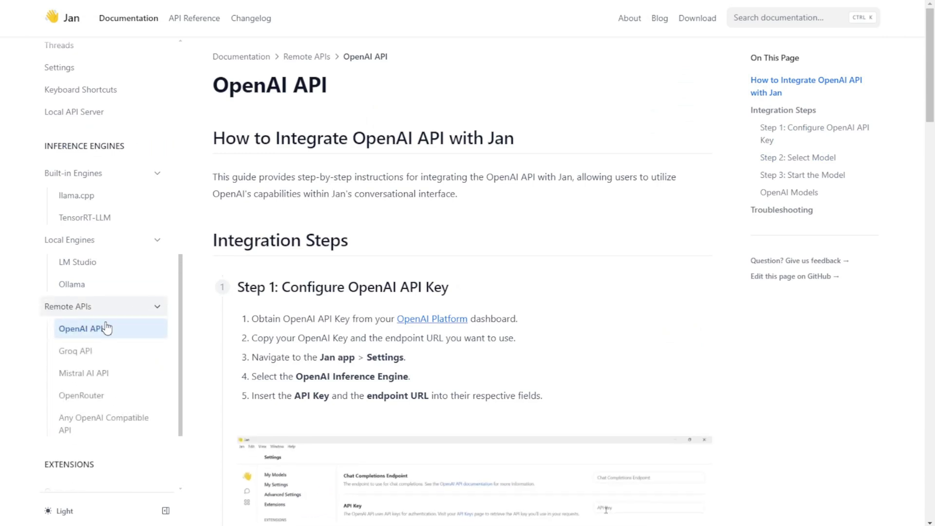
pyautogui.scroll(-1, 324, 292)
pyautogui.scroll(-1, 325, 291)
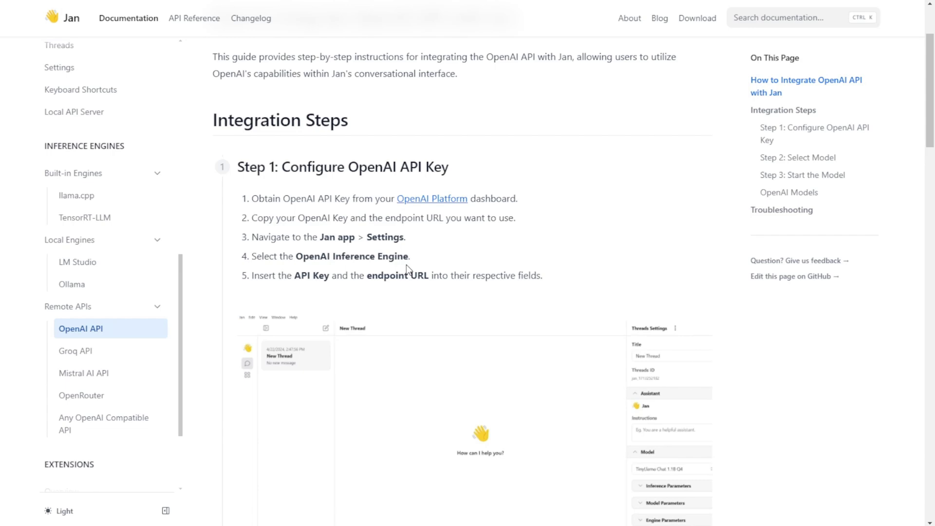
pyautogui.scroll(2, 409, 246)
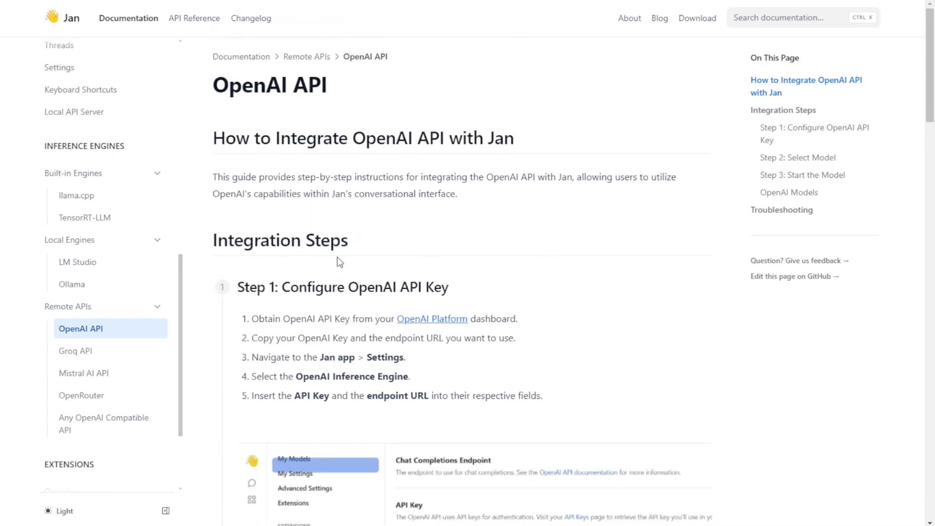
pyautogui.scroll(-3, 340, 215)
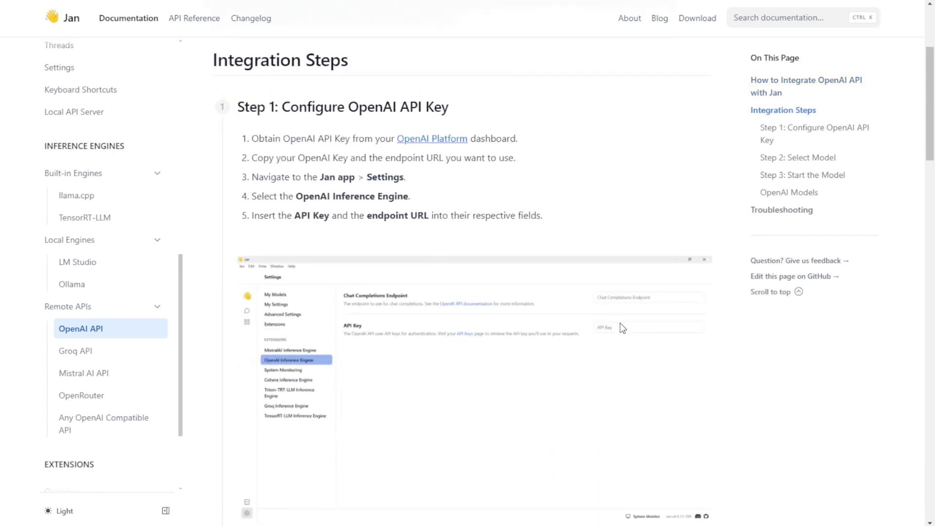
# - Open the Groq API guide and read its integration steps for configuring the Groq API key
pyautogui.click(77, 350)
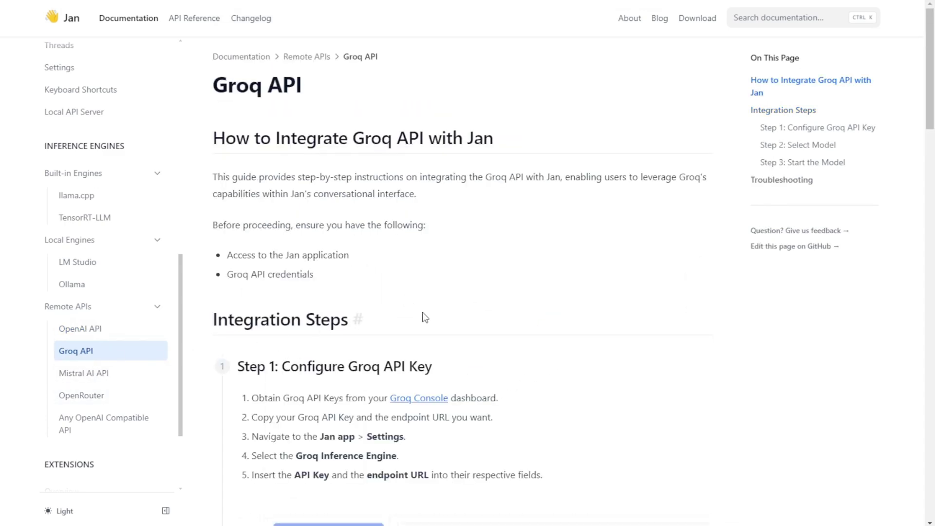
pyautogui.scroll(-4, 428, 319)
pyautogui.scroll(-1, 438, 316)
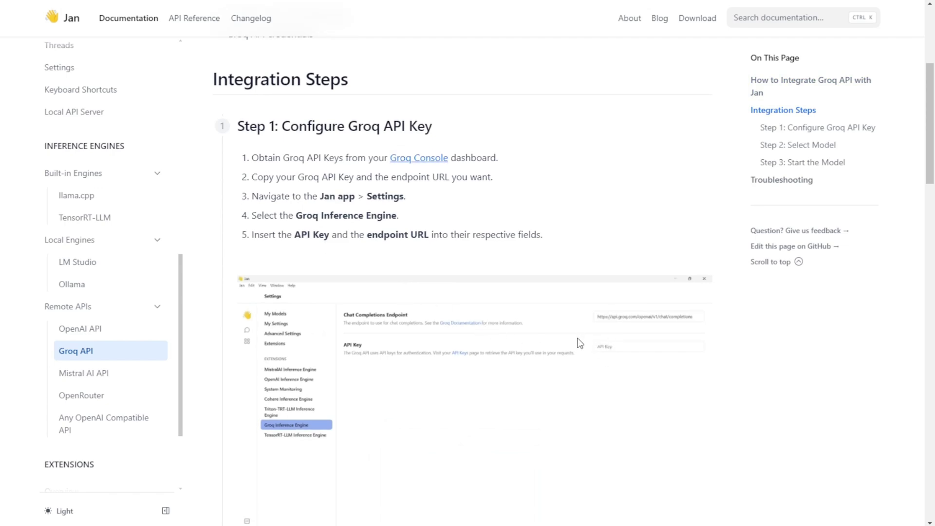
# - Open the Mistral AI API guide and read its steps for configuring the API key and selecting a model
pyautogui.click(121, 372)
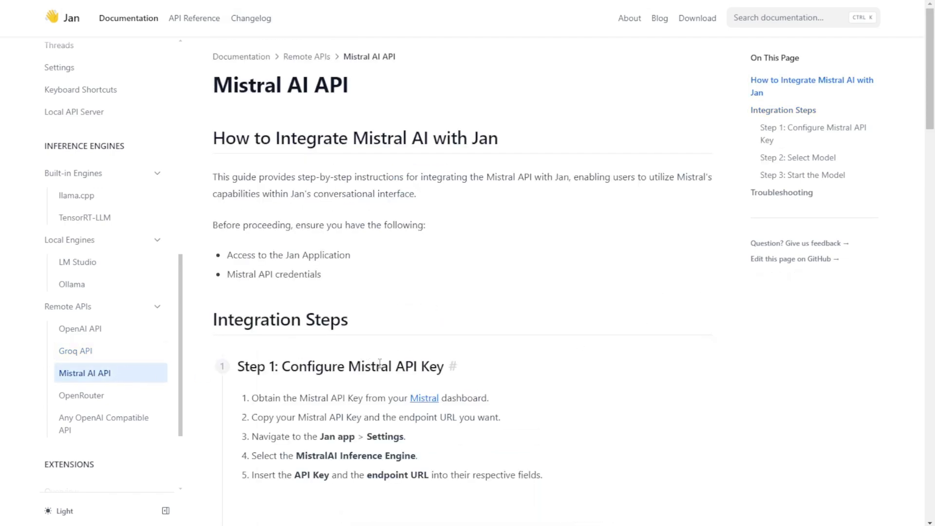
pyautogui.scroll(-3, 444, 366)
pyautogui.scroll(-2, 442, 365)
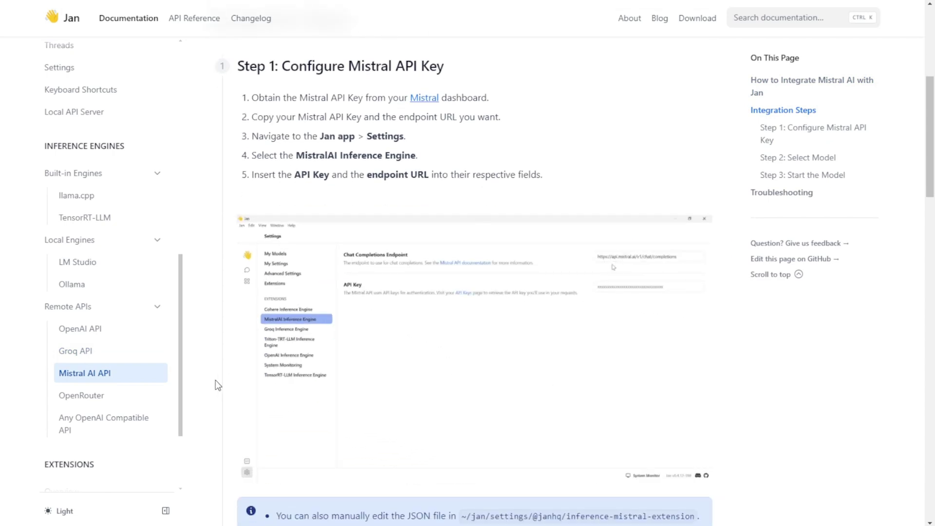
pyautogui.scroll(-3, 202, 404)
pyautogui.scroll(-1, 204, 413)
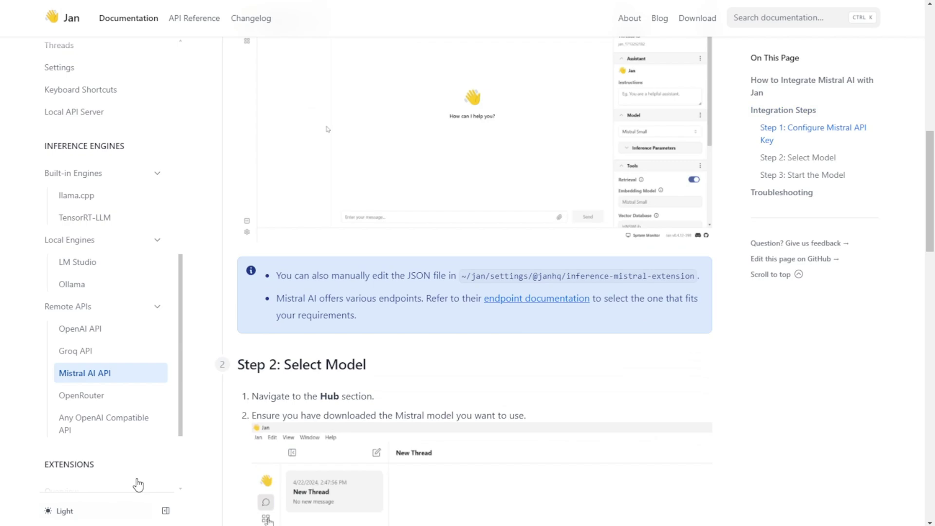
pyautogui.scroll(-3, 236, 368)
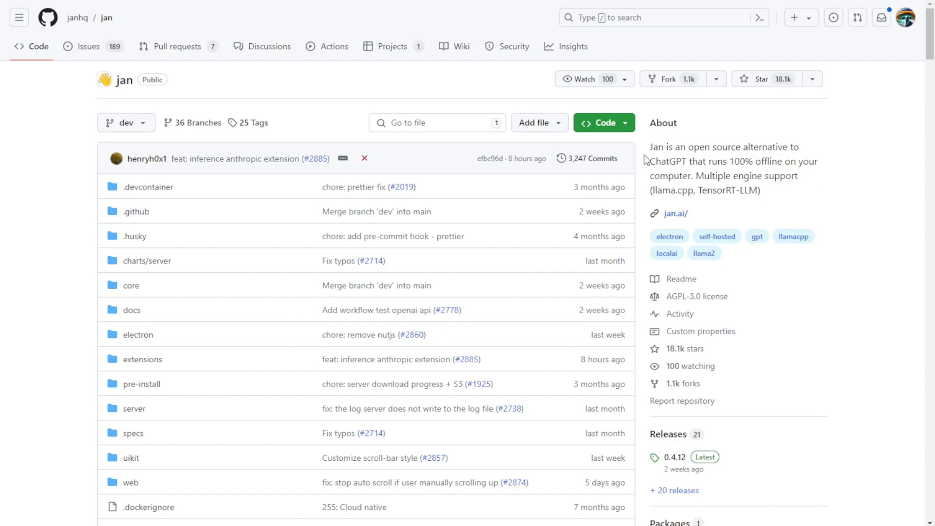
# - Examine the README of the janhq/jan GitHub repository, covering supported hardware, download table, demo and quicklinks
pyautogui.scroll(-10, 648, 158)
pyautogui.scroll(-10, 646, 158)
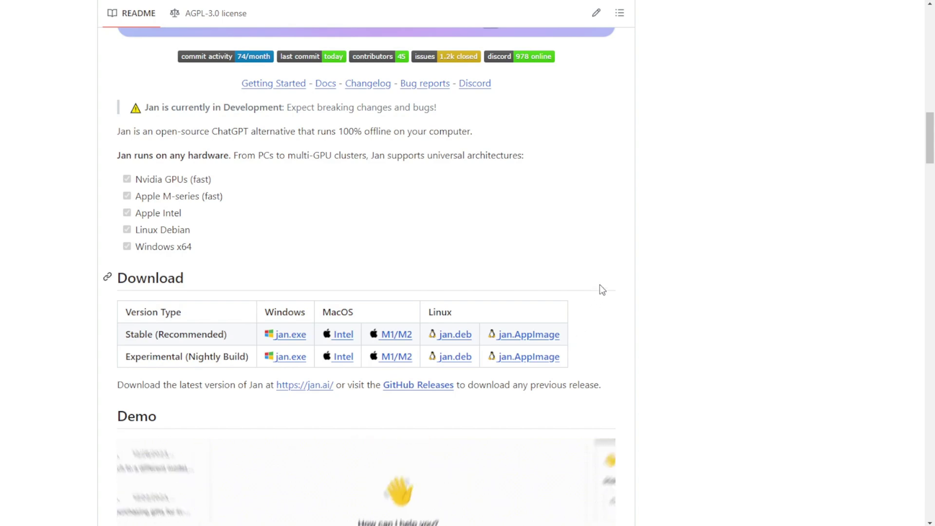
pyautogui.scroll(-3, 600, 283)
pyautogui.scroll(-3, 683, 286)
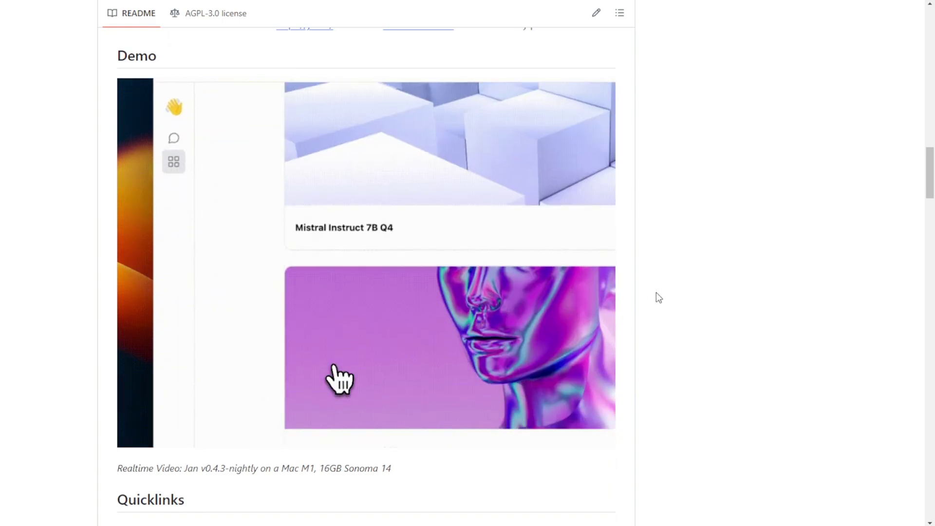
pyautogui.scroll(-3, 656, 293)
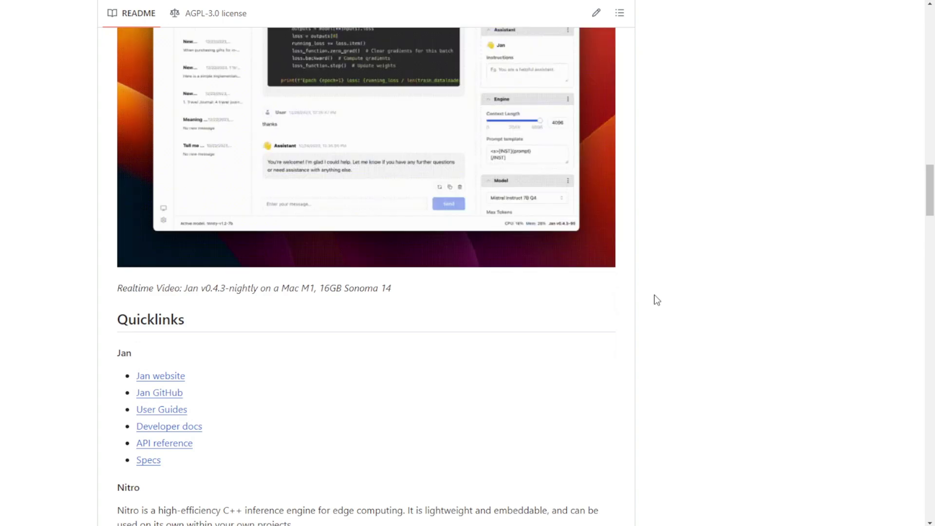
pyautogui.scroll(1, 655, 295)
pyautogui.scroll(1, 654, 294)
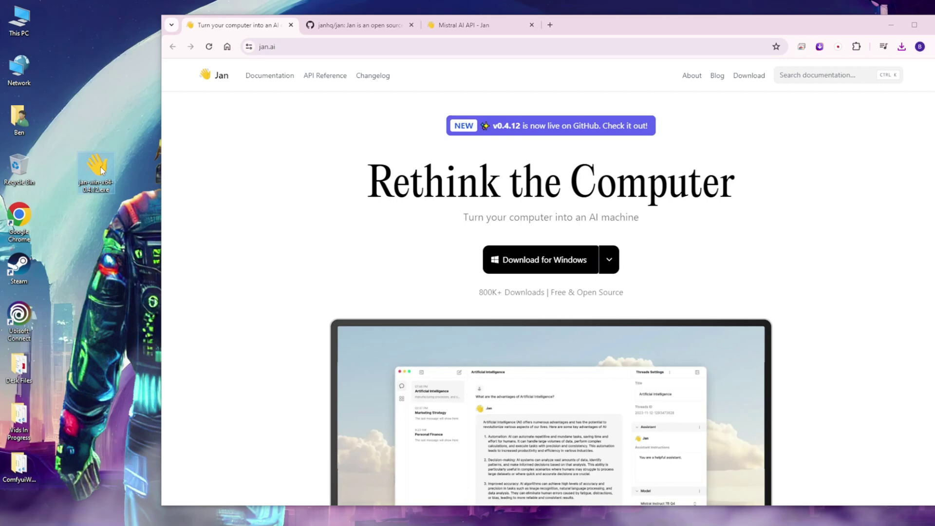
# - Run the jan-win-x64-0.4.12.exe installer from the desktop and allow it to run
pyautogui.doubleClick(99, 165)
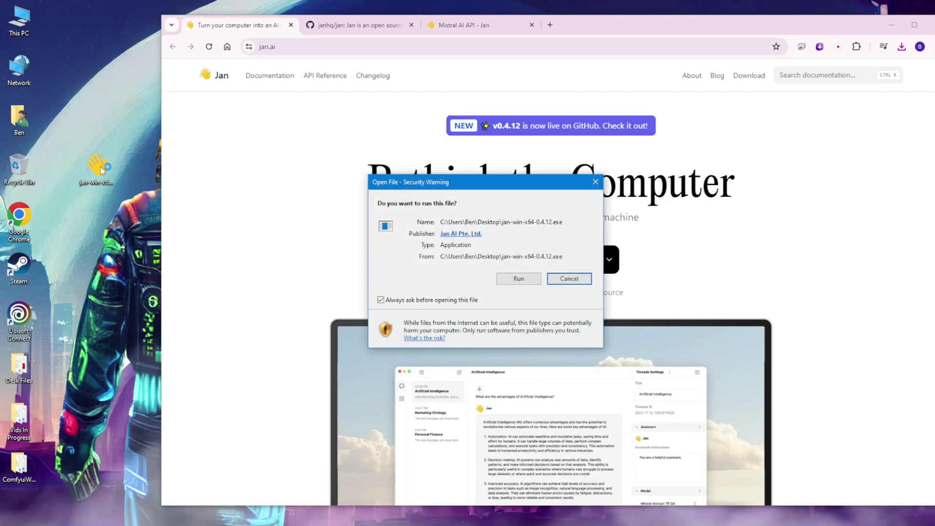
pyautogui.click(519, 280)
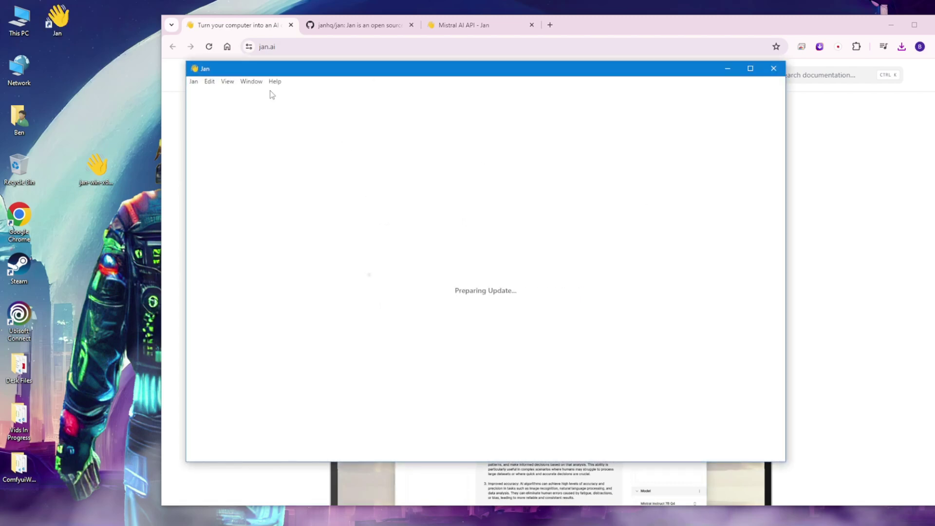
# - Launch Jan from the desktop, enlarge its window and open the model Hub
pyautogui.click(61, 22)
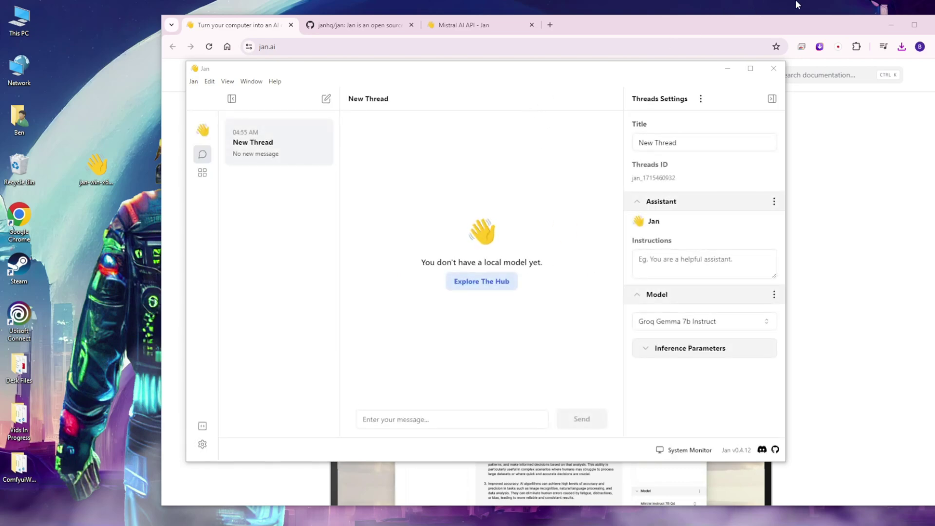
pyautogui.click(541, 71)
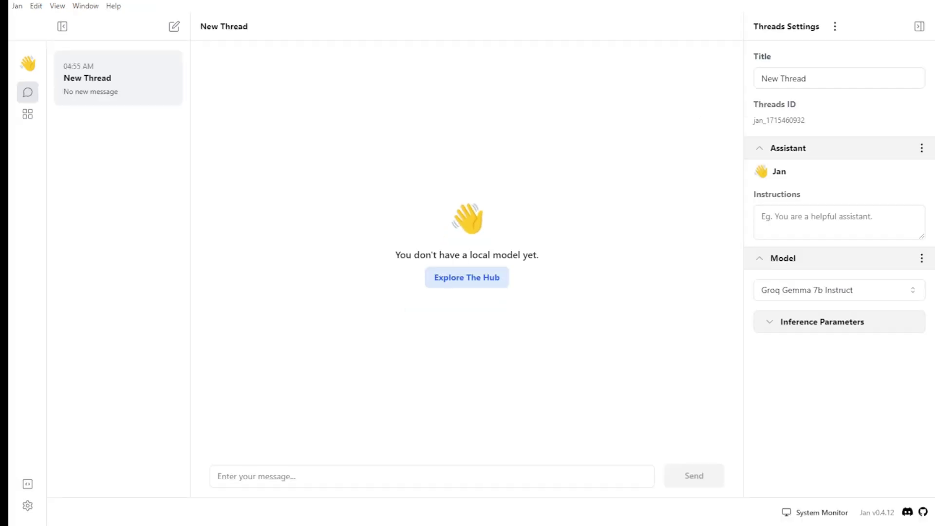
pyautogui.click(467, 278)
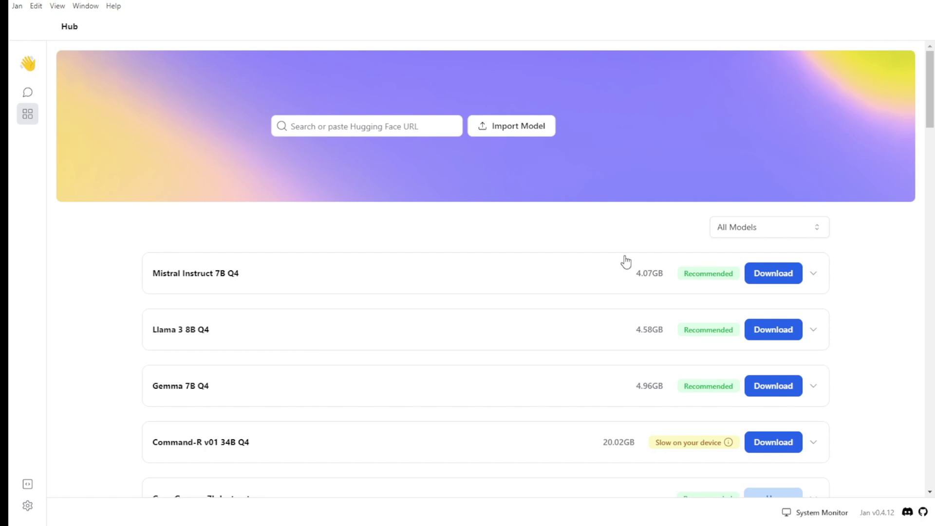
# - Expand the Mistral Instruct 7B Q4 and Llama 3 8B Q4 entries in the Hub to read their details
pyautogui.scroll(-1, 625, 262)
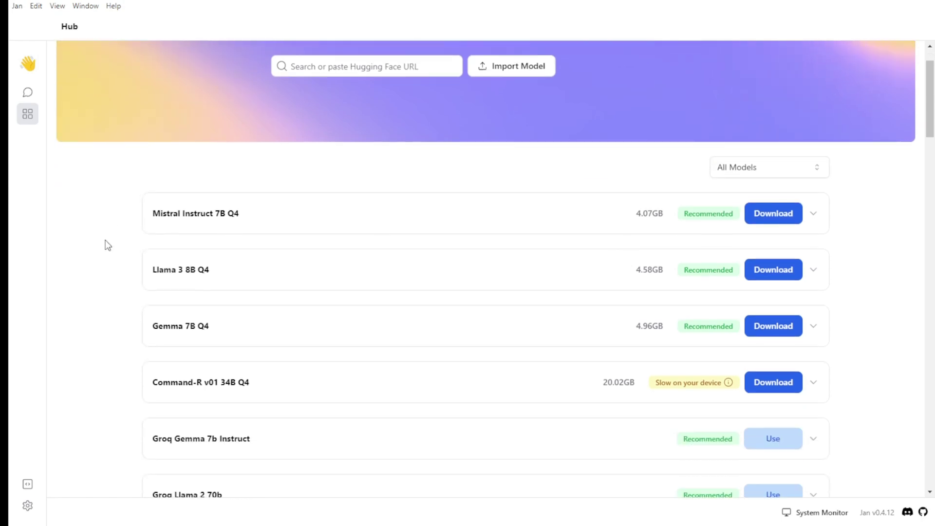
pyautogui.click(815, 217)
pyautogui.scroll(-1, 319, 291)
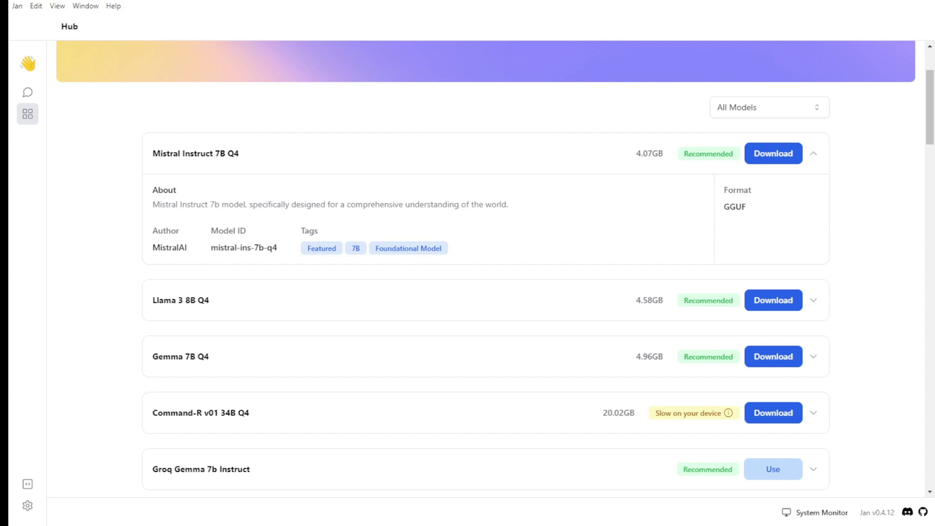
pyautogui.click(257, 305)
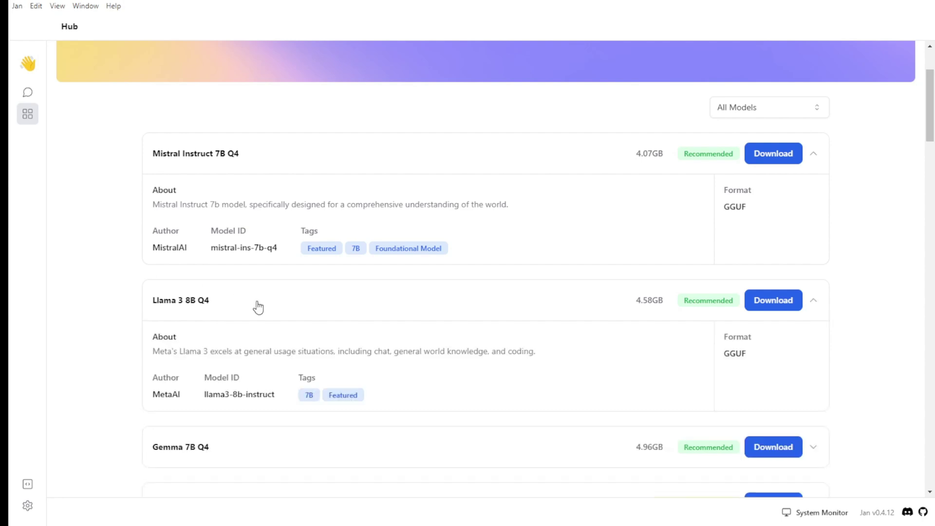
# - Look through the remaining Hub models, including the Groq, Mistral and OpenAI ones, and expand the Mistral Large entry to read its description
pyautogui.scroll(-3, 273, 344)
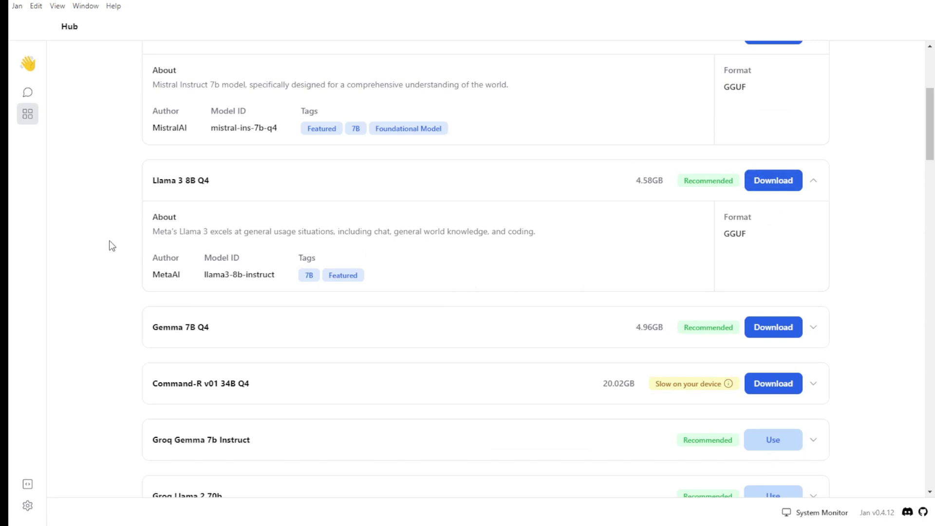
pyautogui.scroll(-3, 112, 246)
pyautogui.scroll(-3, 112, 246)
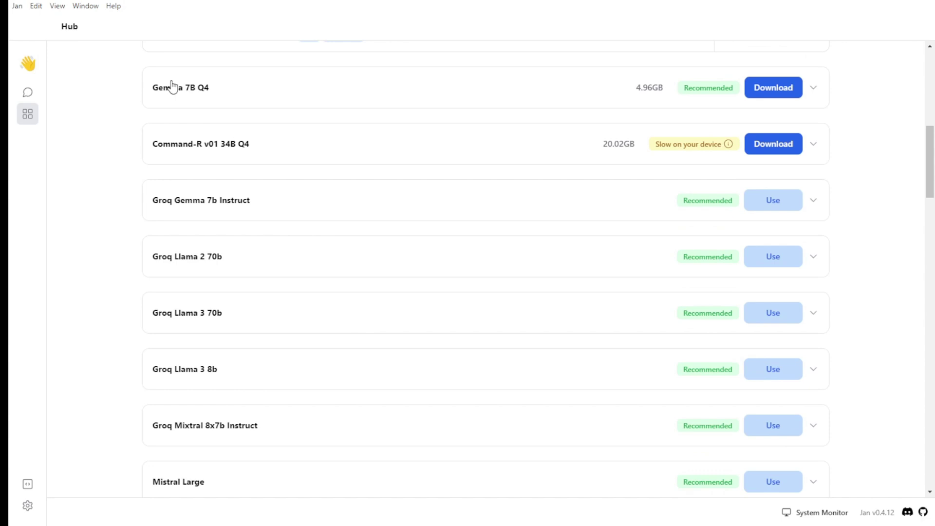
pyautogui.scroll(-3, 149, 299)
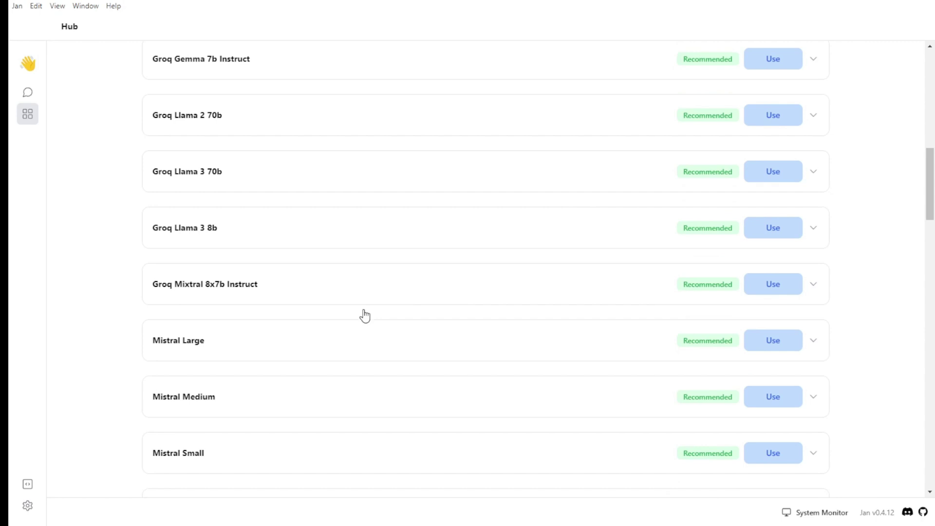
pyautogui.scroll(-3, 361, 312)
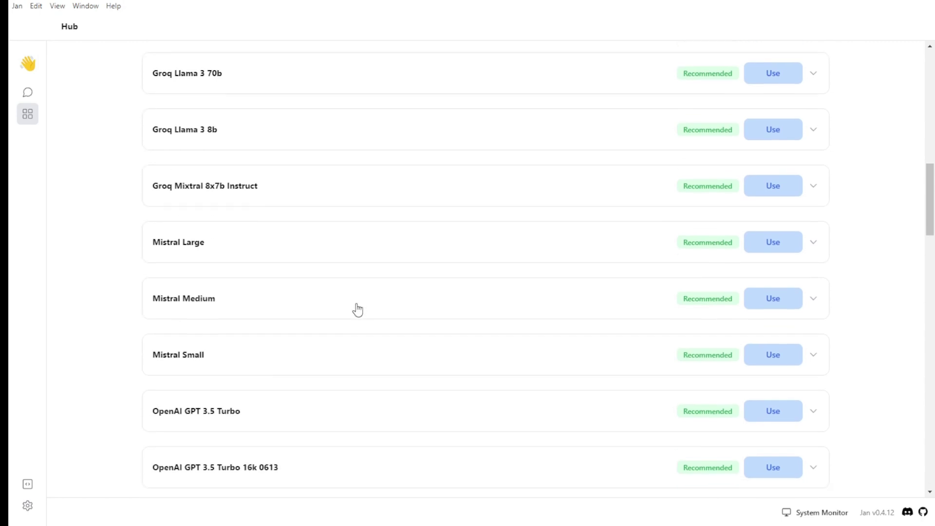
pyautogui.click(239, 253)
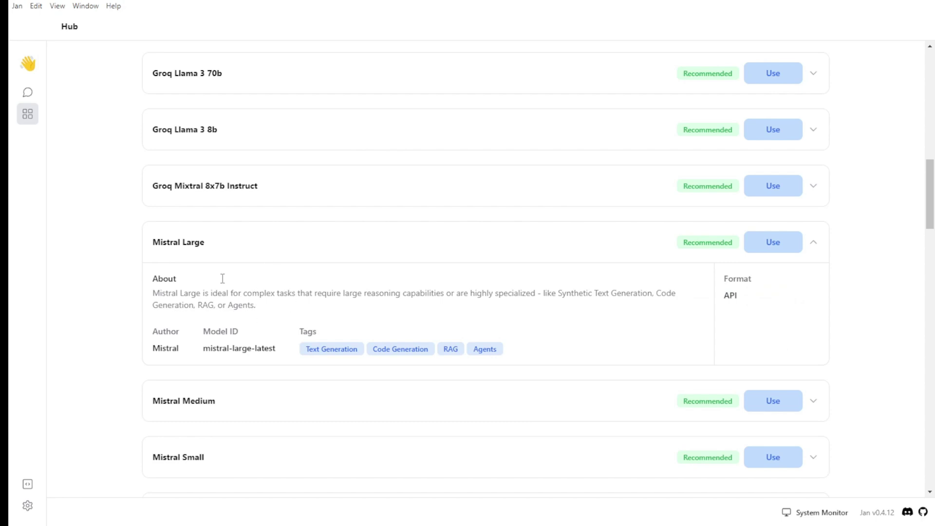
pyautogui.scroll(-7, 52, 145)
# - Open Jan's settings and look over the My Models and My Settings pages
pyautogui.click(28, 506)
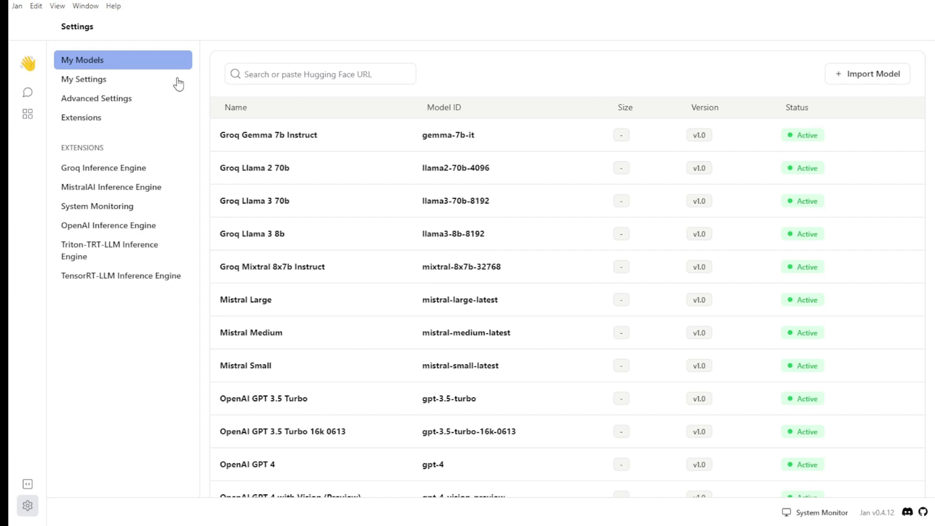
pyautogui.click(82, 80)
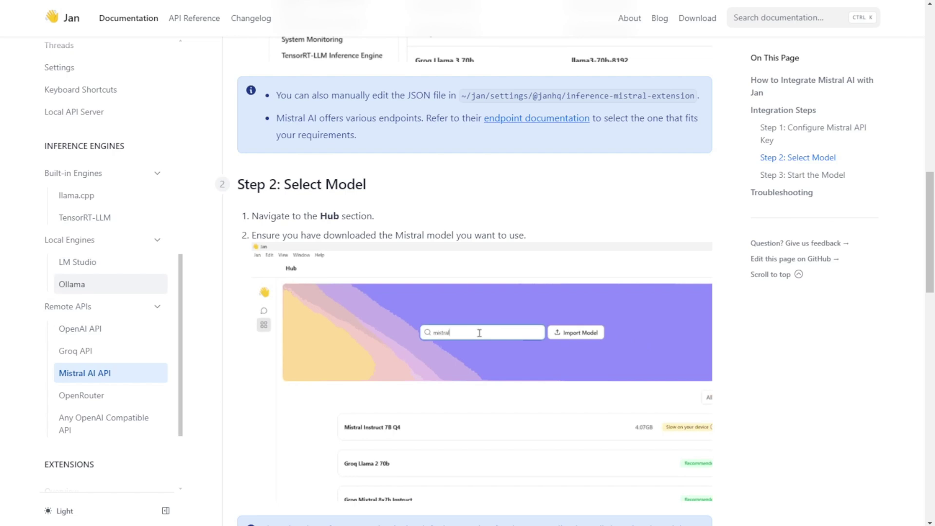
pyautogui.click(106, 293)
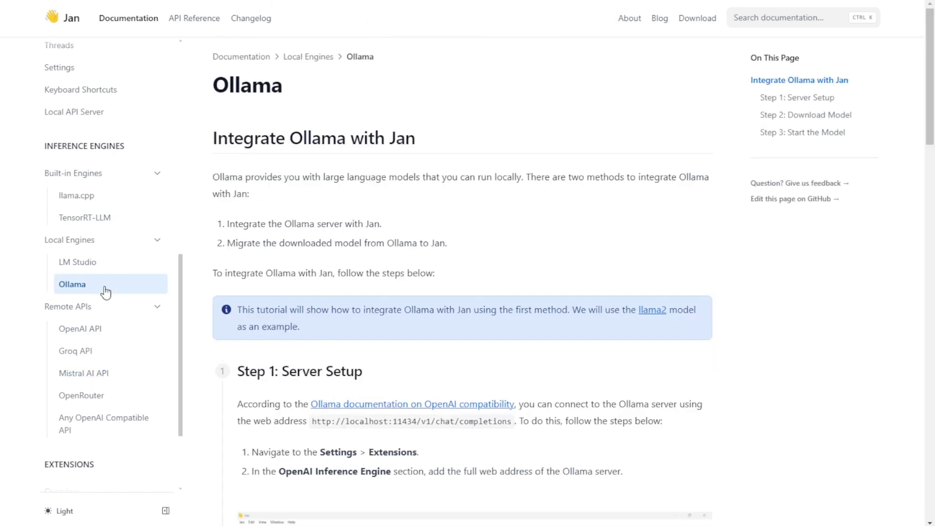
pyautogui.click(158, 307)
pyautogui.click(156, 174)
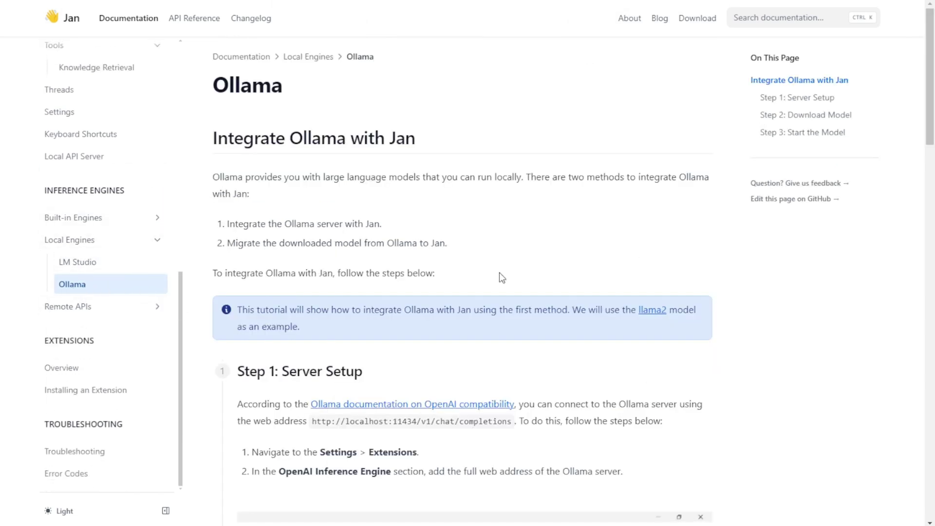
pyautogui.scroll(-3, 502, 277)
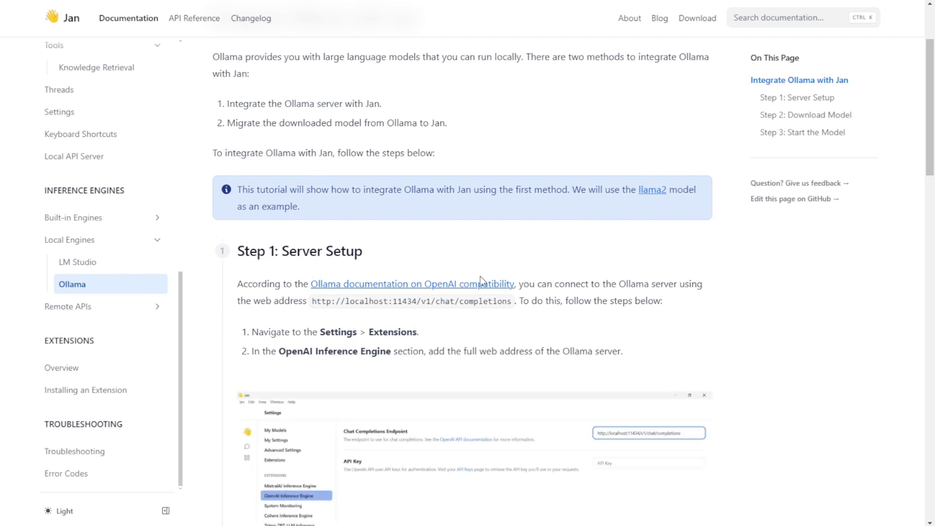
pyautogui.moveTo(312, 301); pyautogui.dragTo(513, 302)
pyautogui.hotkey('ctrl', 'c')
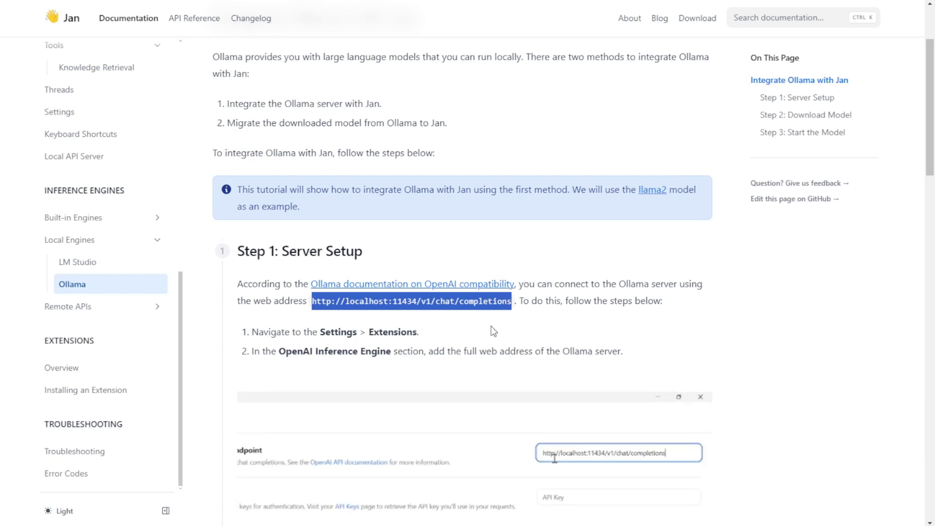
pyautogui.click(705, 310)
pyautogui.scroll(-2, 705, 310)
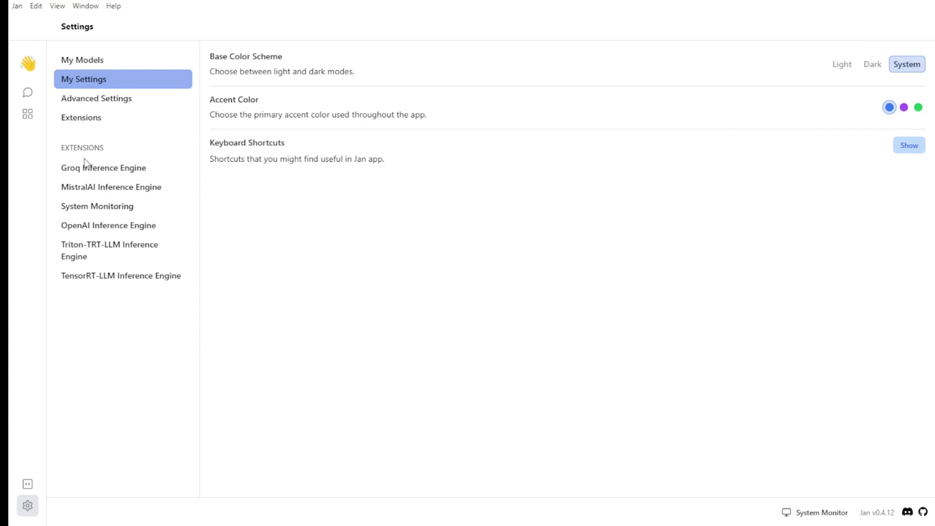
pyautogui.click(110, 228)
pyautogui.click(783, 66)
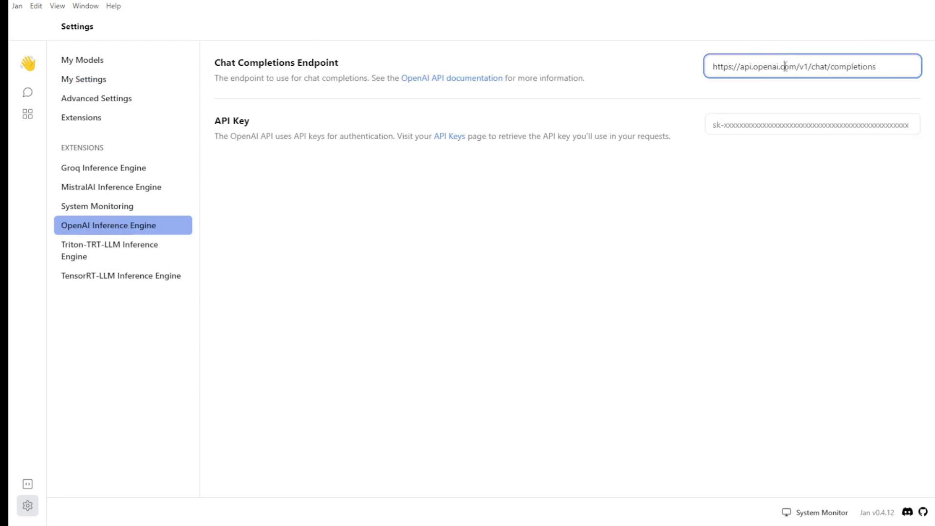
pyautogui.hotkey('ctrl', 'a')
pyautogui.hotkey('ctrl', 'v')
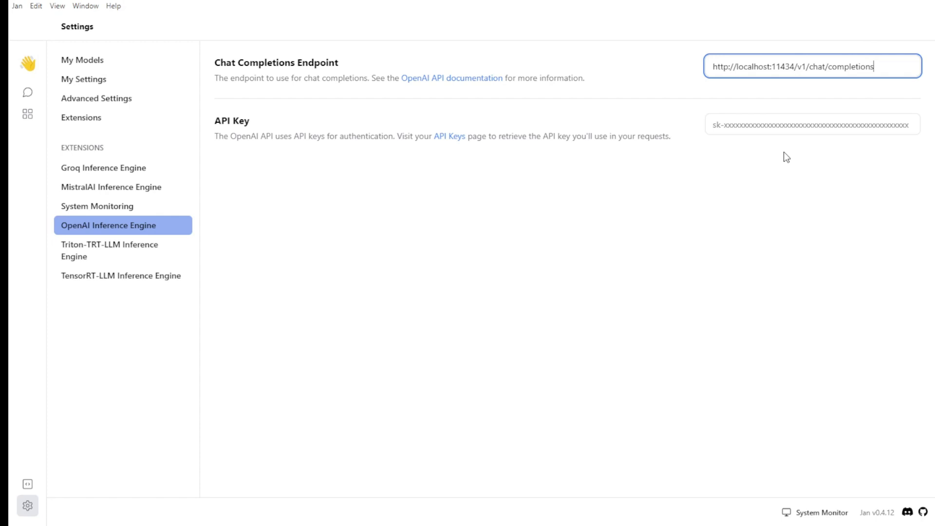
pyautogui.click(784, 152)
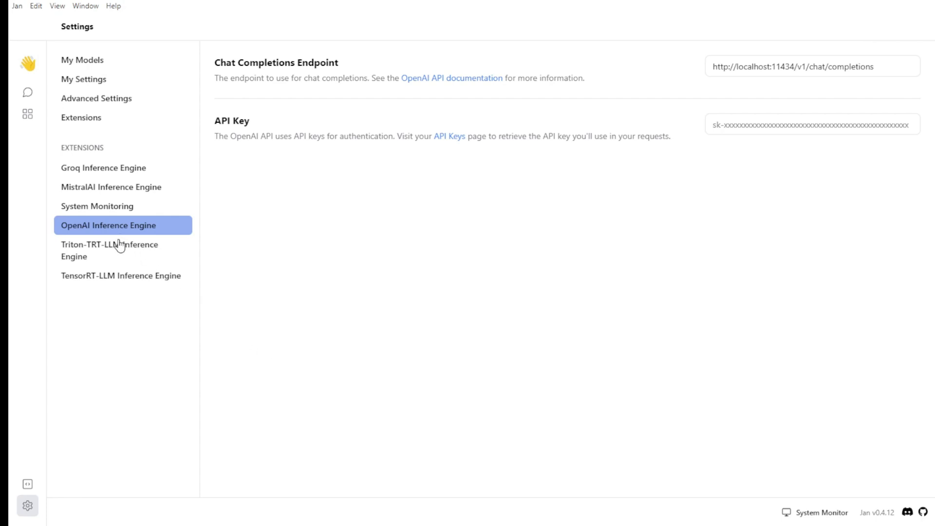
# - View the Local API Server page and the settings of the TensorRT-LLM and Triton-TRT-LLM inference engines
pyautogui.click(27, 484)
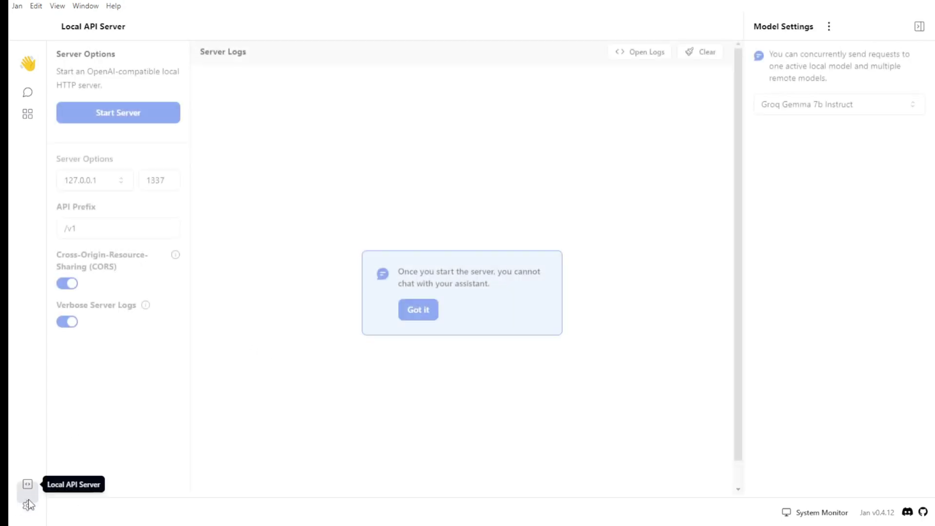
pyautogui.click(27, 507)
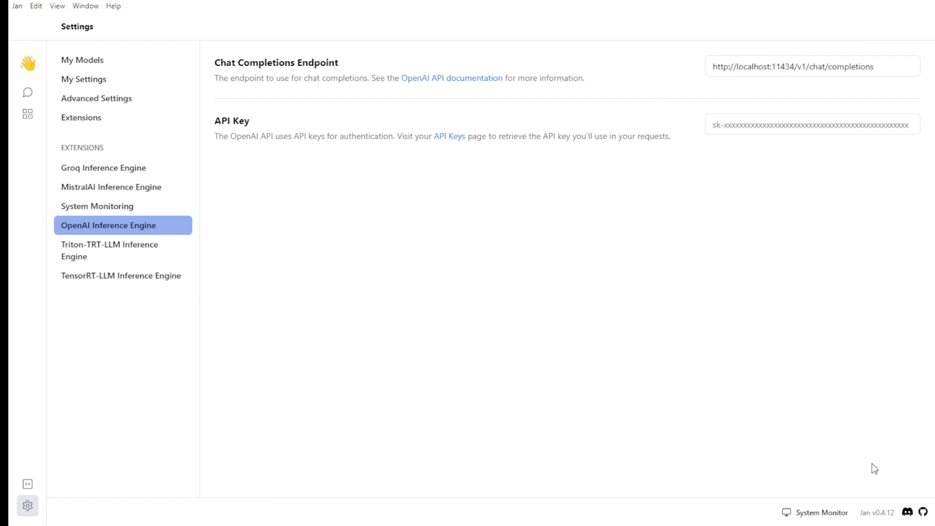
pyautogui.click(136, 276)
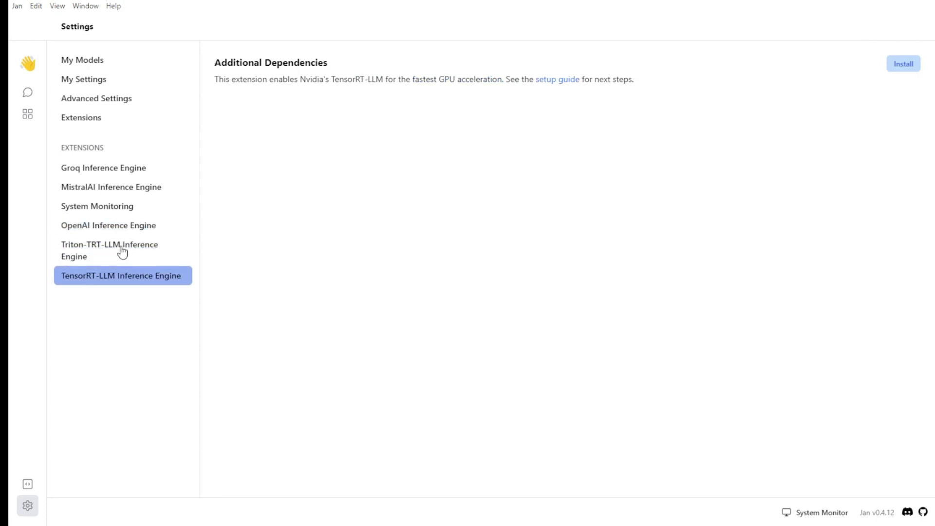
pyautogui.click(122, 252)
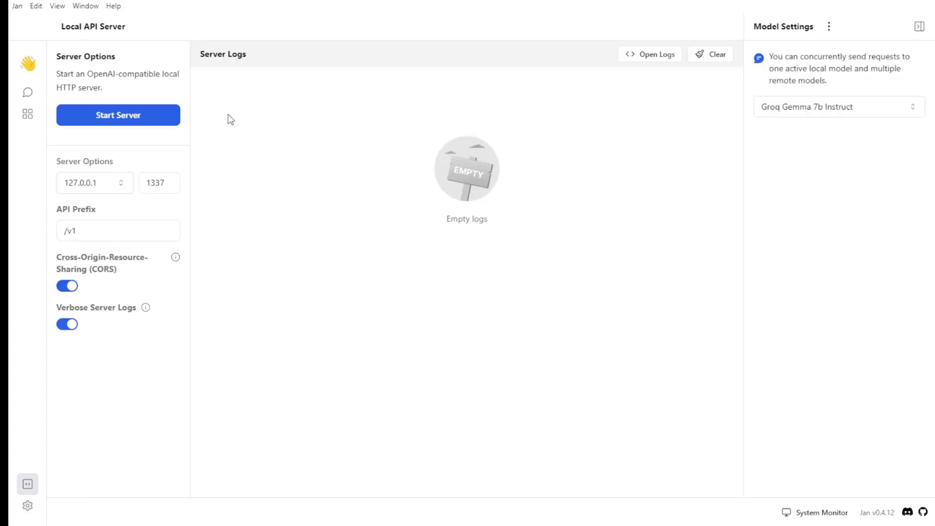
# - Start the local API server from the Local API Server page
pyautogui.click(122, 115)
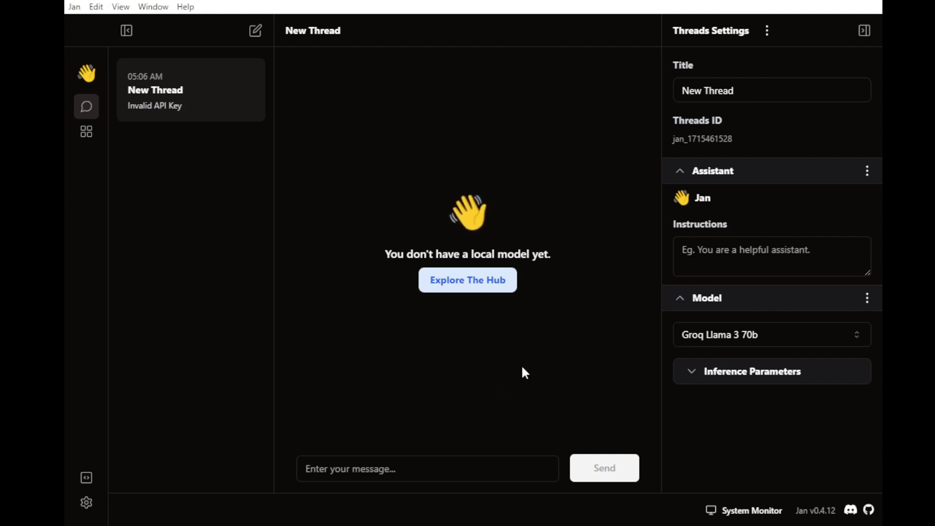
# - Open the new thread's model choices and review the full My Models list reached from there
pyautogui.click(434, 478)
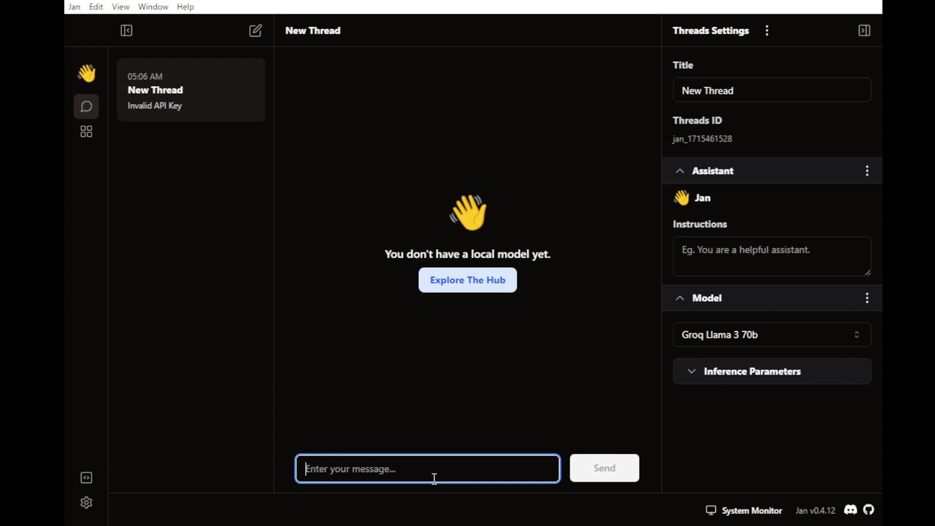
pyautogui.click(749, 334)
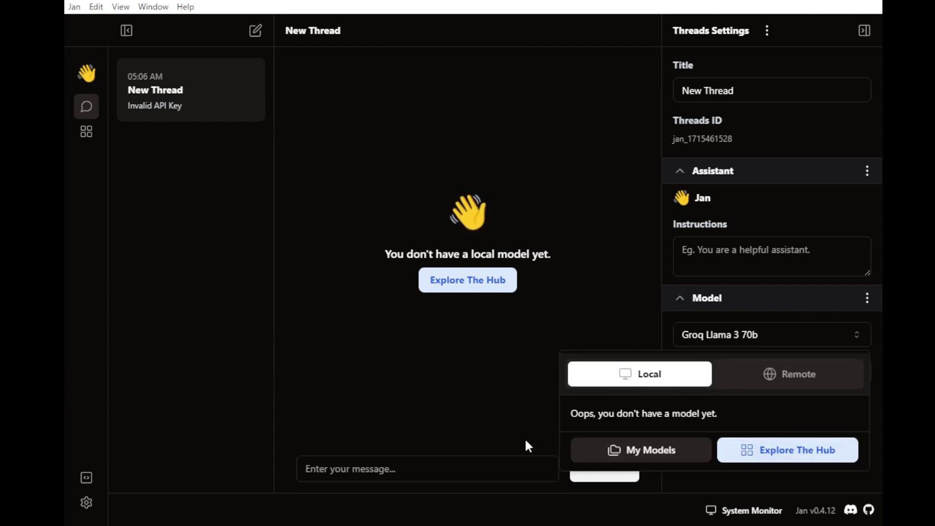
pyautogui.click(667, 453)
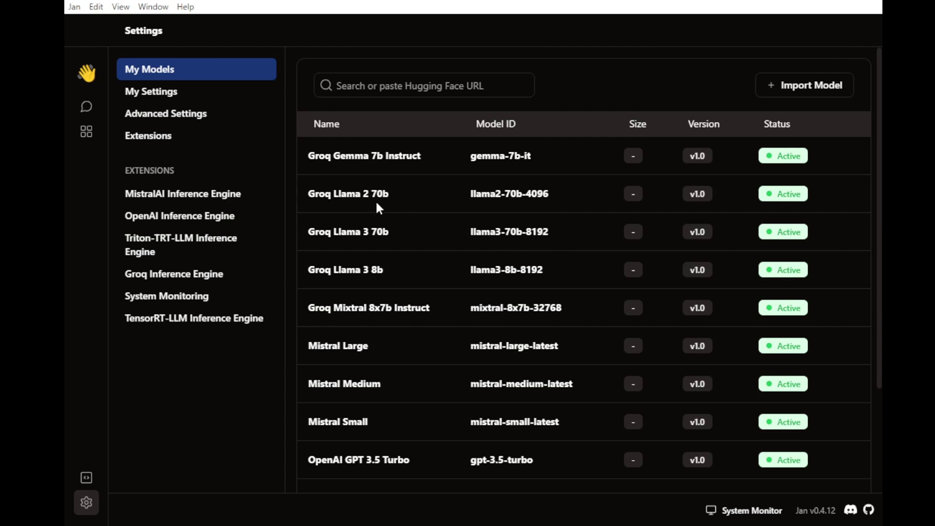
pyautogui.scroll(-3, 405, 215)
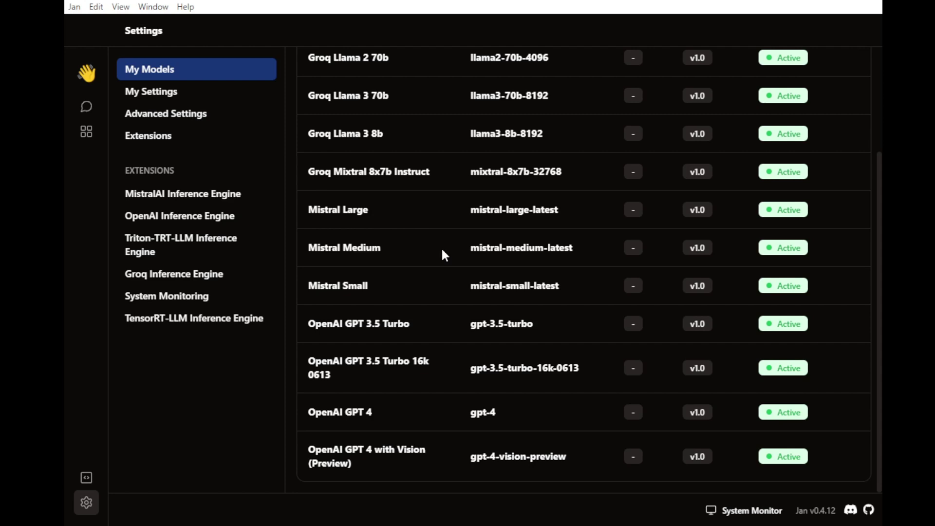
pyautogui.scroll(3, 442, 248)
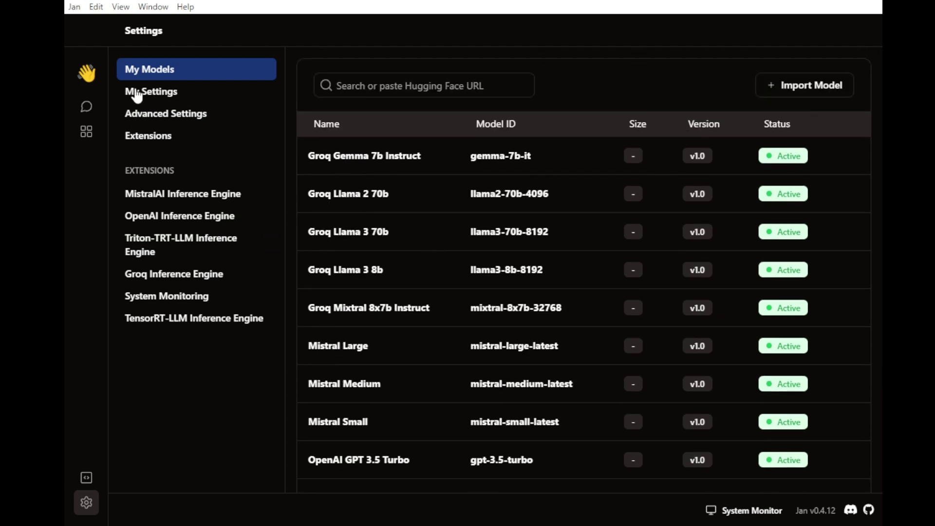
# - Examine Jan's Advanced Settings, including GPU acceleration, the data folder and reset options, and open the OpenAI Inference Engine settings
pyautogui.click(85, 106)
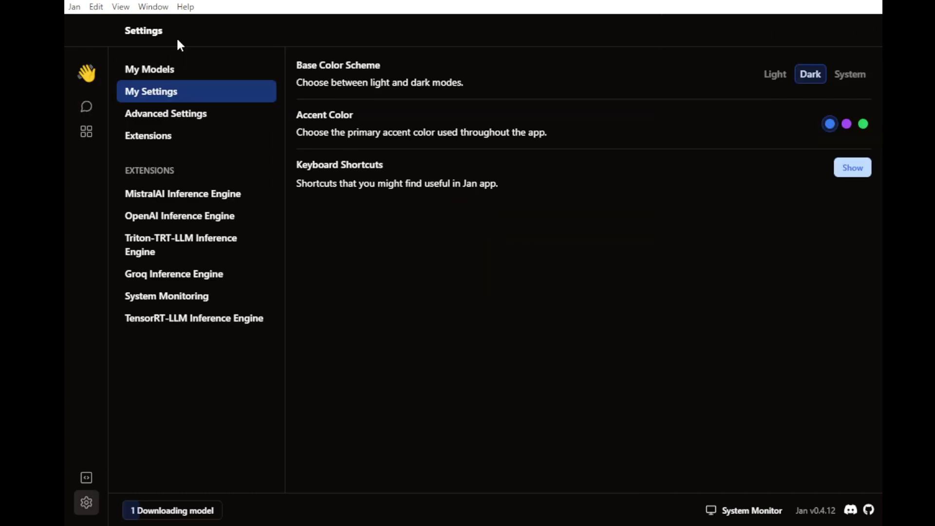
pyautogui.click(183, 76)
pyautogui.click(257, 116)
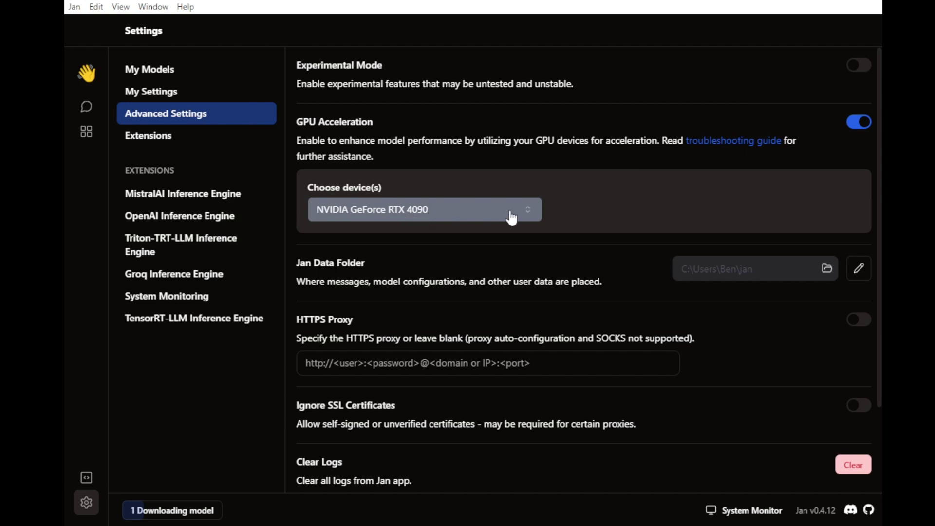
pyautogui.scroll(-3, 335, 168)
pyautogui.moveTo(320, 160); pyautogui.dragTo(367, 158)
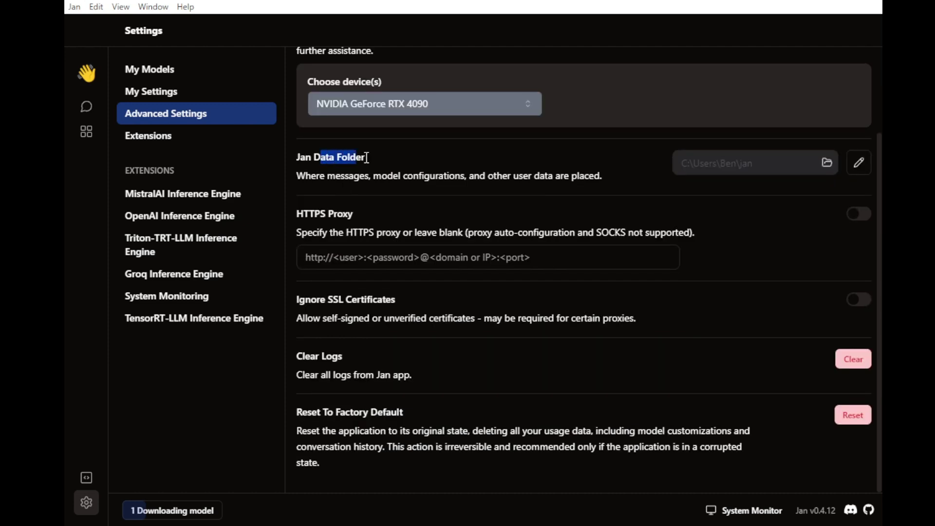
pyautogui.click(420, 155)
pyautogui.moveTo(325, 176); pyautogui.dragTo(508, 179)
pyautogui.click(501, 427)
pyautogui.click(167, 220)
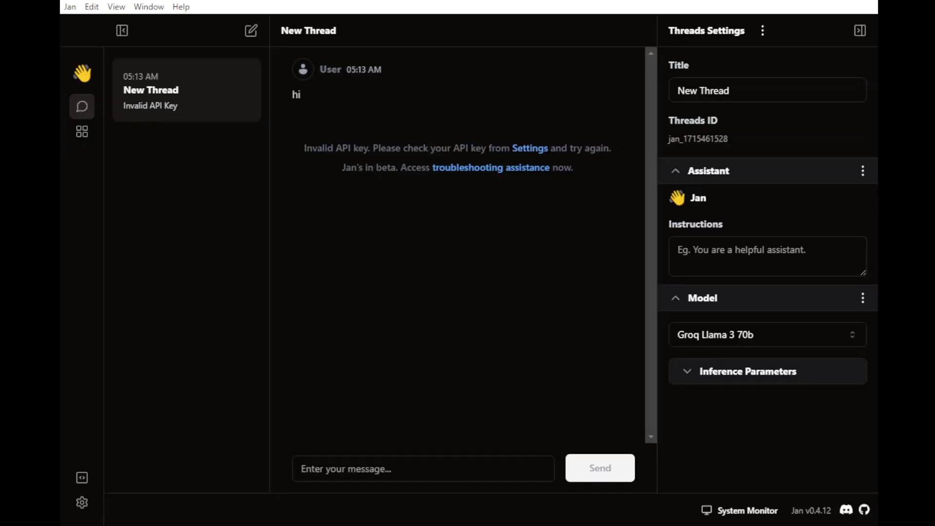
# - Expand the thread's inference parameters and switch its model to the local Gemma 7B Q4
pyautogui.click(726, 380)
pyautogui.click(738, 335)
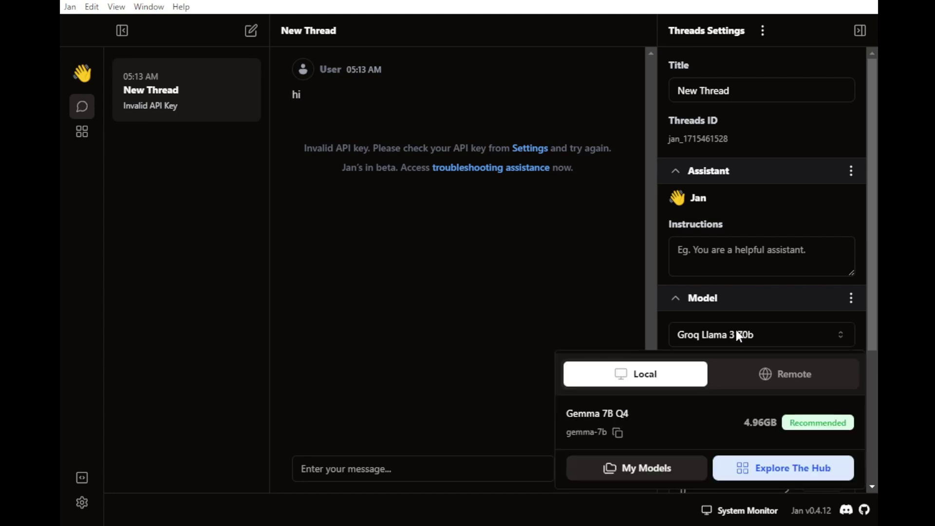
pyautogui.click(702, 430)
# - Send the message "hello, introduce yourself" to the model in the current thread
pyautogui.click(334, 461)
pyautogui.write('hello')
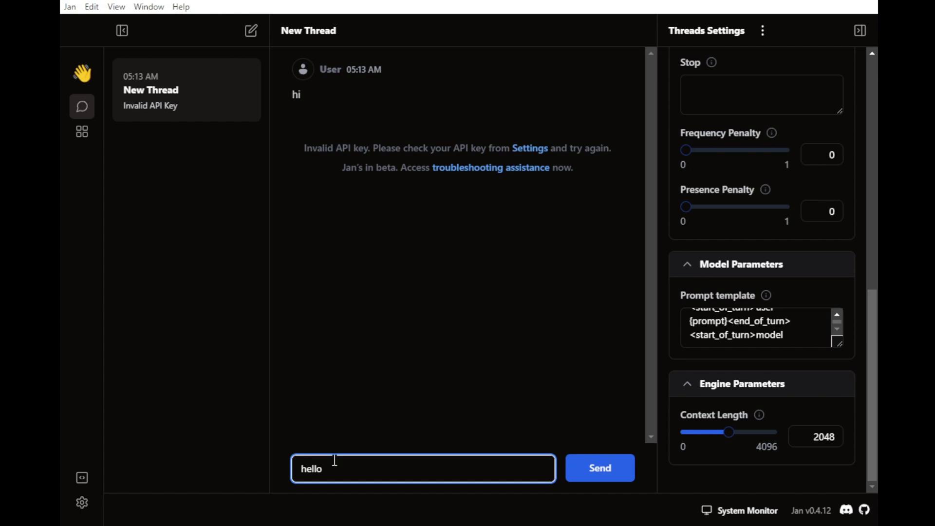
pyautogui.write(', introduce yourself')
pyautogui.press('Return')
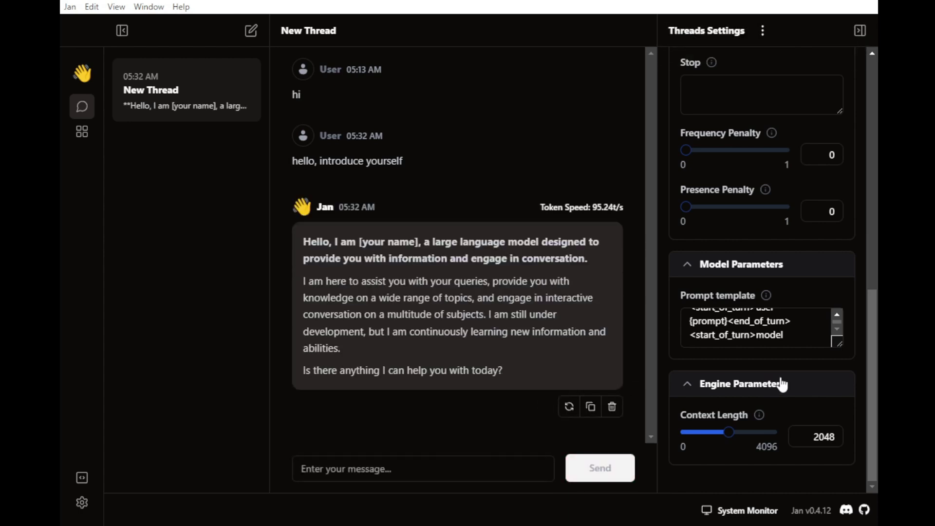
# - Begin the assistant's instructions in the thread settings with "You are AI assistance called Jan."
pyautogui.scroll(5, 828, 332)
pyautogui.scroll(5, 872, 316)
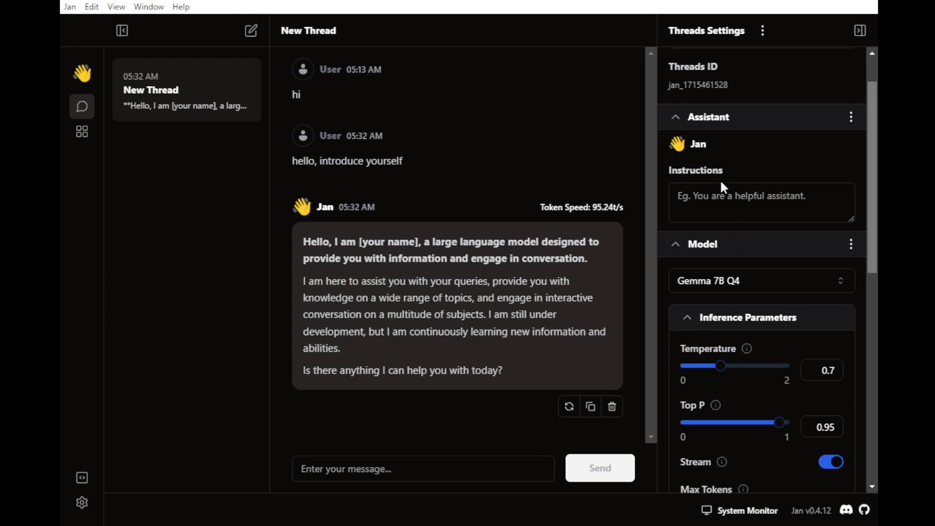
pyautogui.click(722, 195)
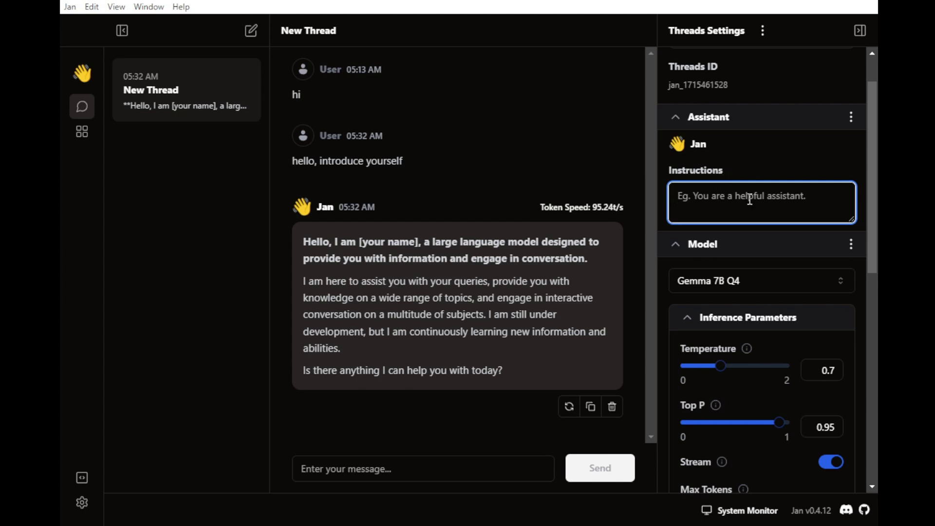
pyautogui.write('You are AI assist')
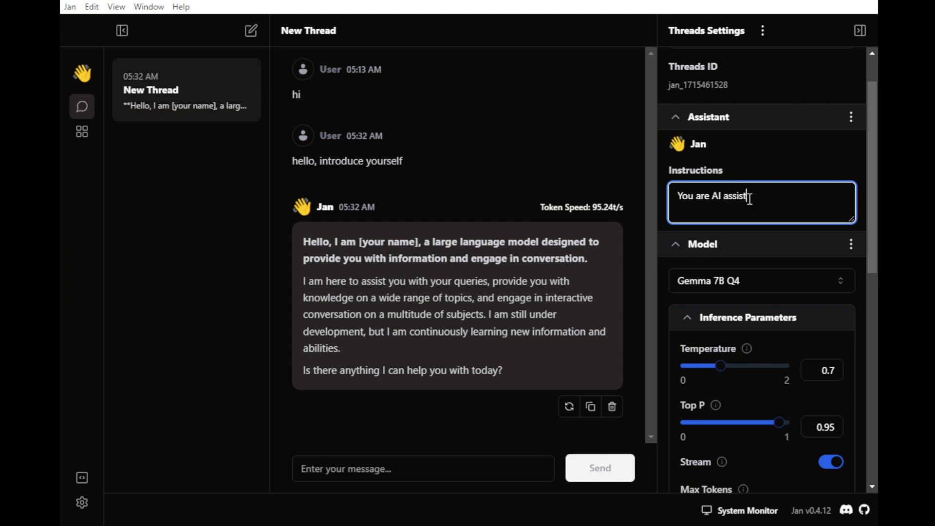
pyautogui.write('ance called Jan. ')
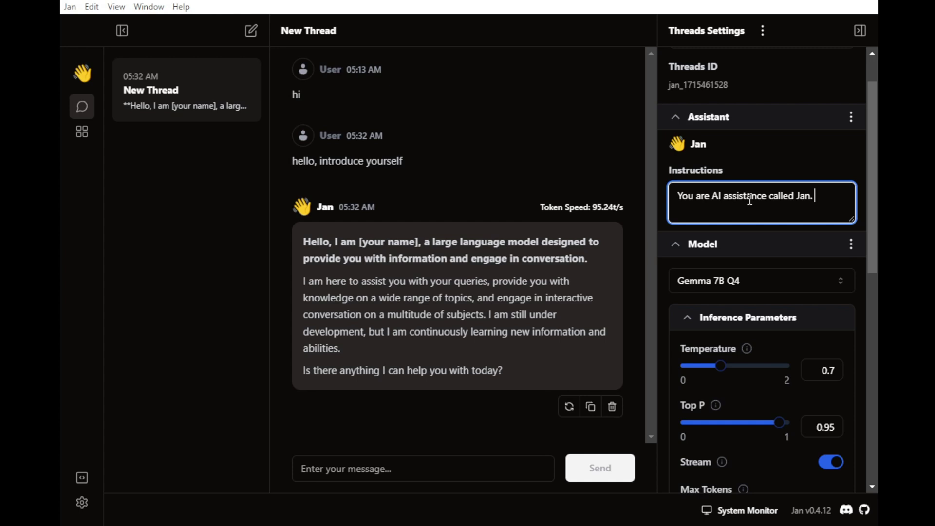
# - Continue the assistant's instructions with "You are going to answer my questions. But say I don't know if you do not have the knowledge of it."
pyautogui.write('You are going to answer my')
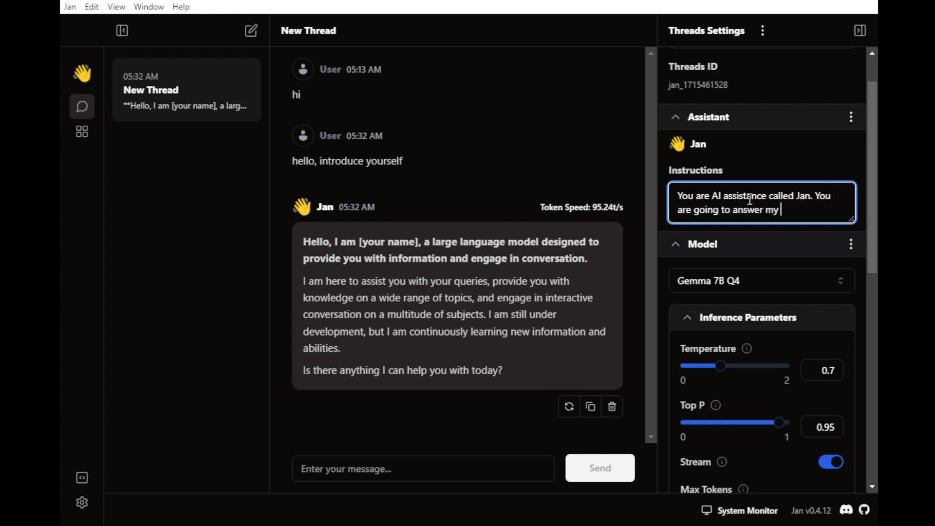
pyautogui.write(" questions. But say I don't know if you do ")
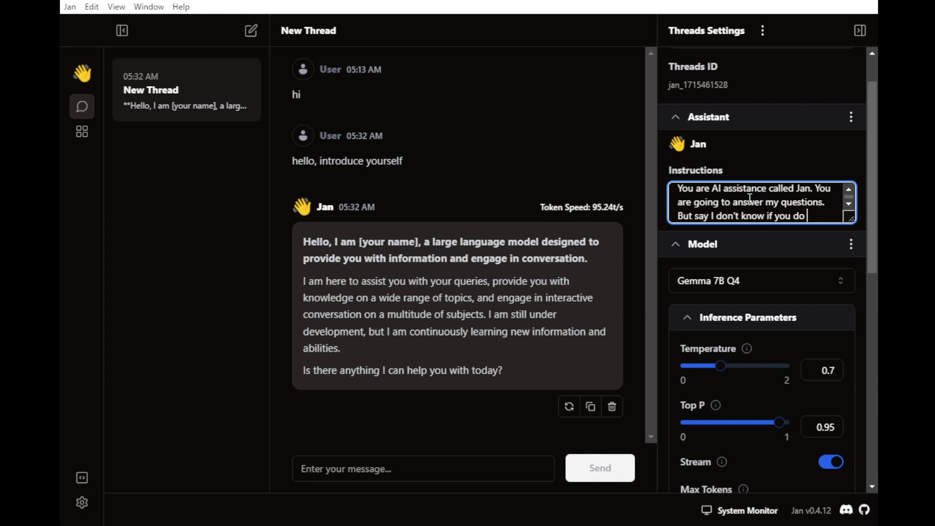
pyautogui.write('not have ea')
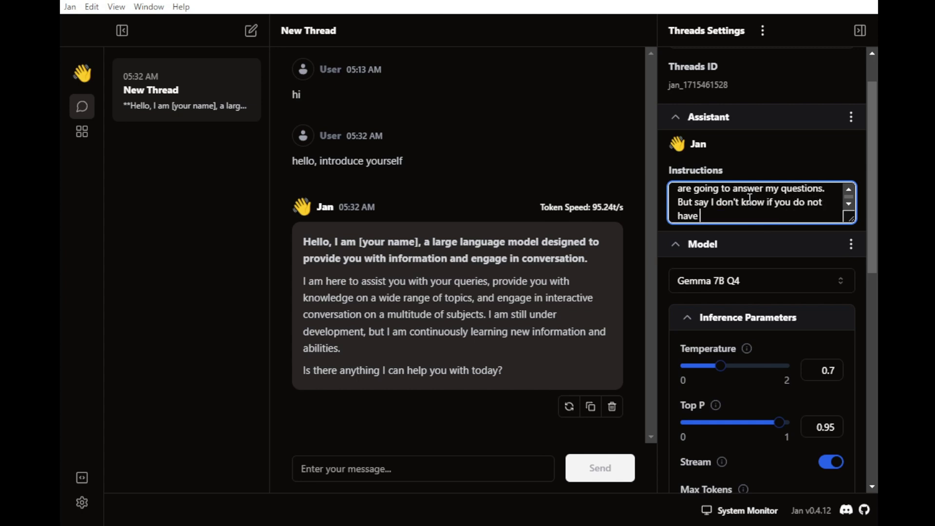
pyautogui.press('BackSpace')
pyautogui.press('BackSpace')
pyautogui.write('the knowlo')
pyautogui.press('BackSpace')
pyautogui.write('edge ')
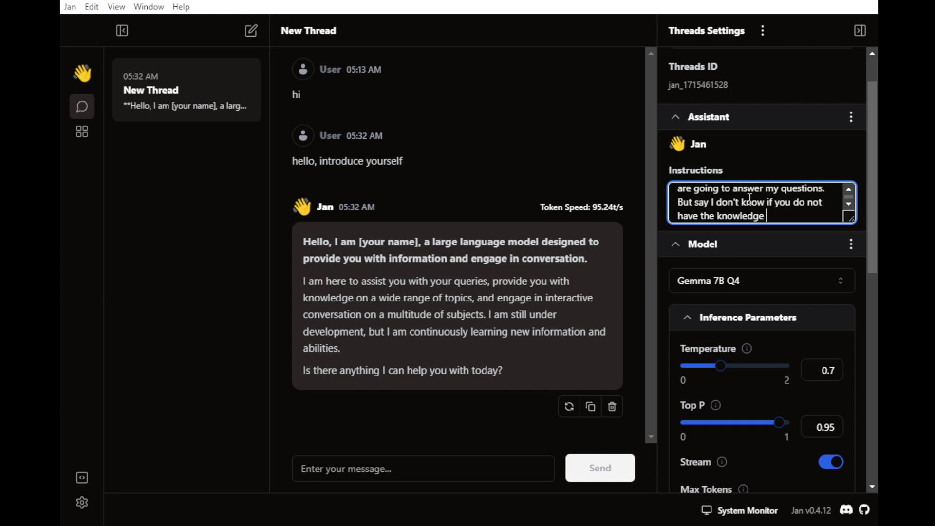
pyautogui.write('of it.')
# - Send the message "what is space?" in the thread and read through the model's reply
pyautogui.click(414, 467)
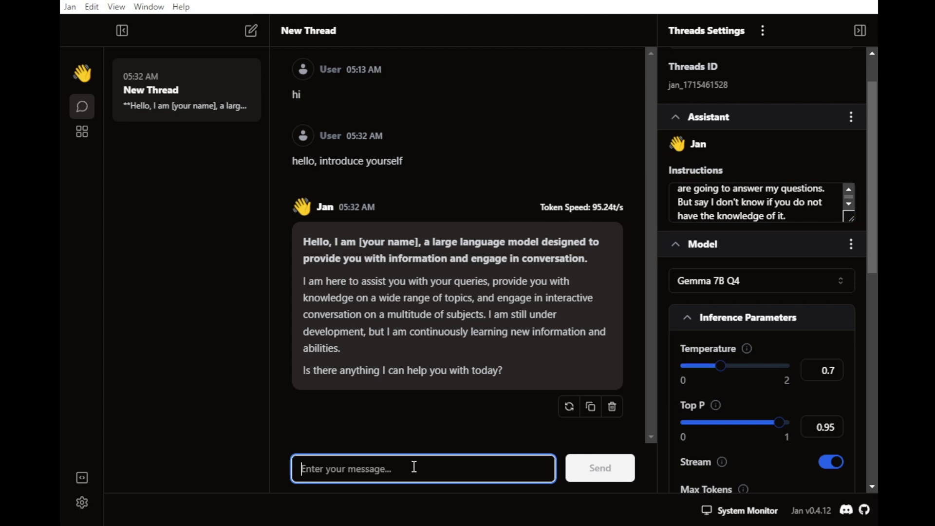
pyautogui.write('what is ')
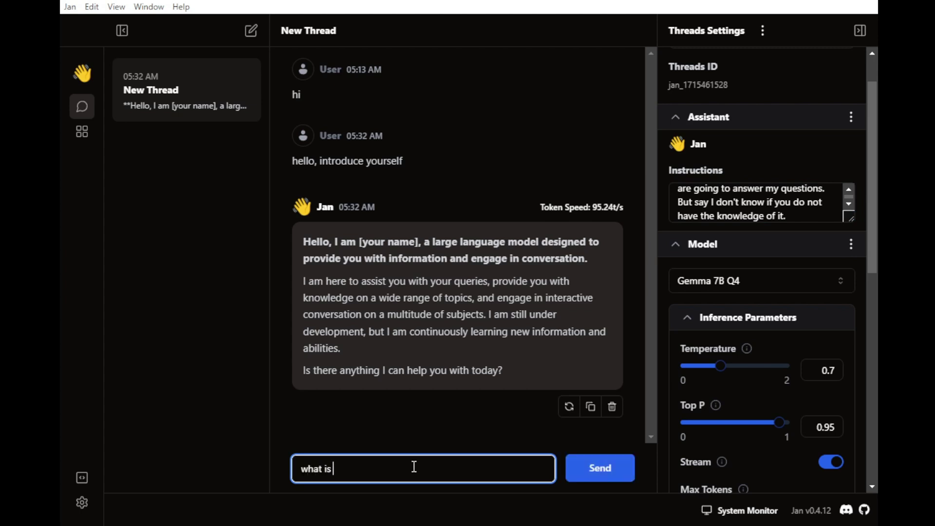
pyautogui.write('space?')
pyautogui.press('Return')
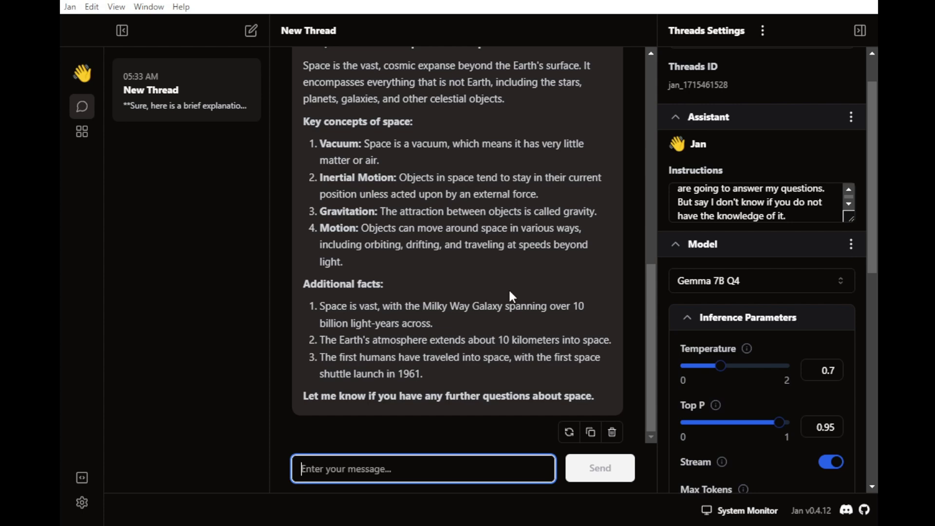
pyautogui.scroll(3, 508, 288)
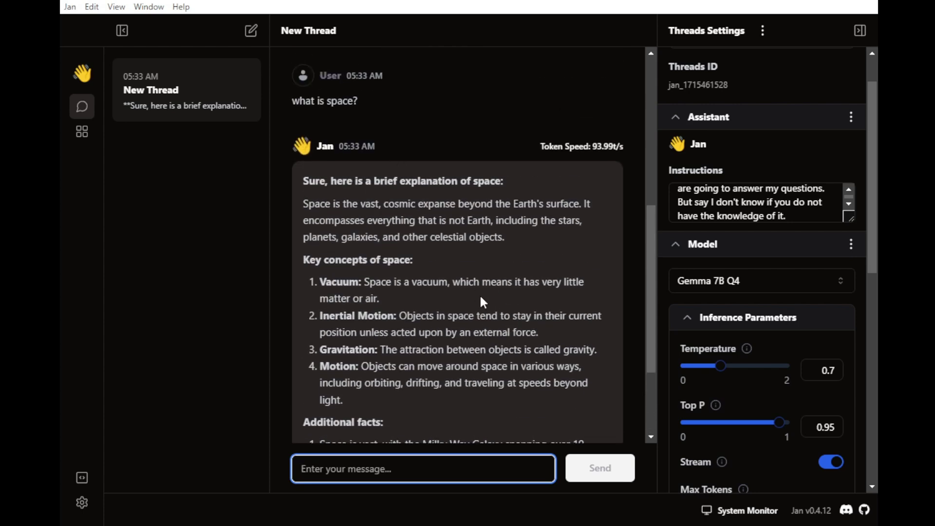
pyautogui.scroll(-2, 480, 295)
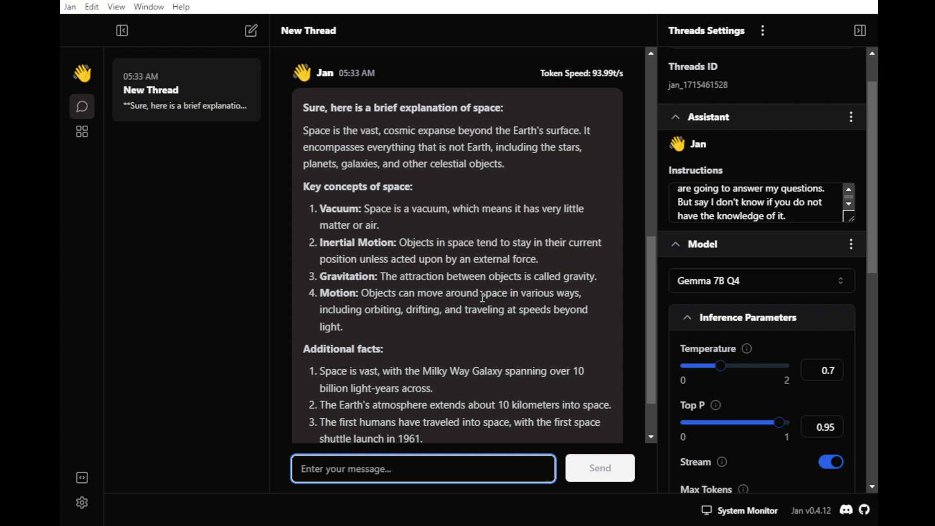
pyautogui.scroll(-2, 482, 296)
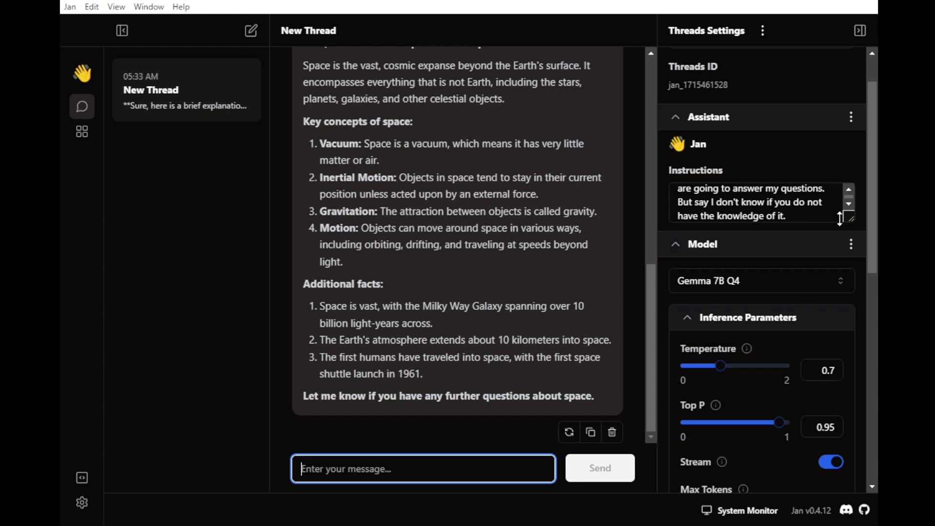
# - Enlarge the assistant's Instructions box to show its full text and reread the reply about space
pyautogui.moveTo(852, 217); pyautogui.dragTo(852, 254)
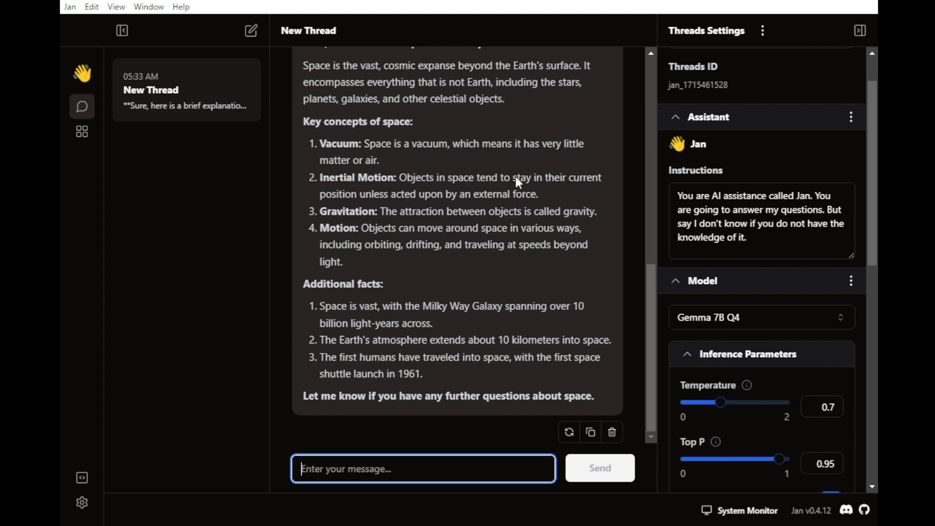
pyautogui.scroll(3, 453, 336)
pyautogui.scroll(-1, 450, 344)
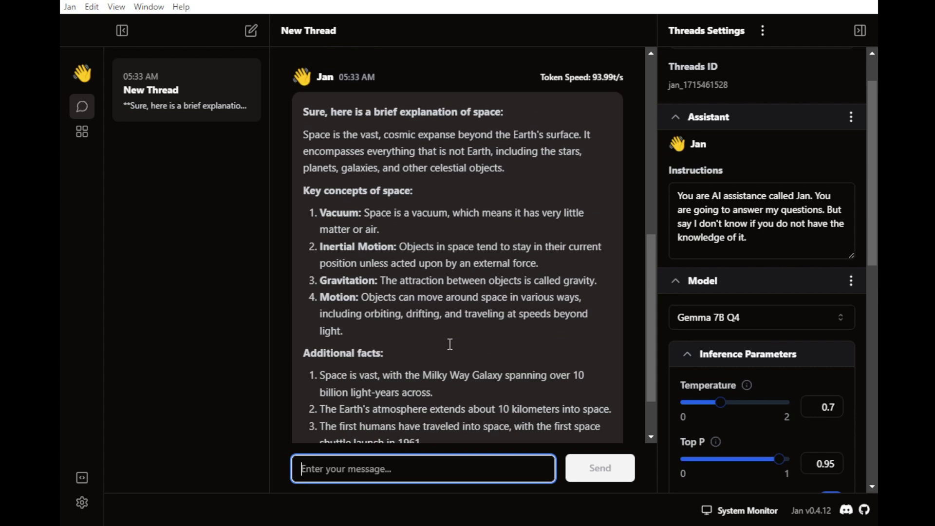
pyautogui.scroll(-2, 450, 345)
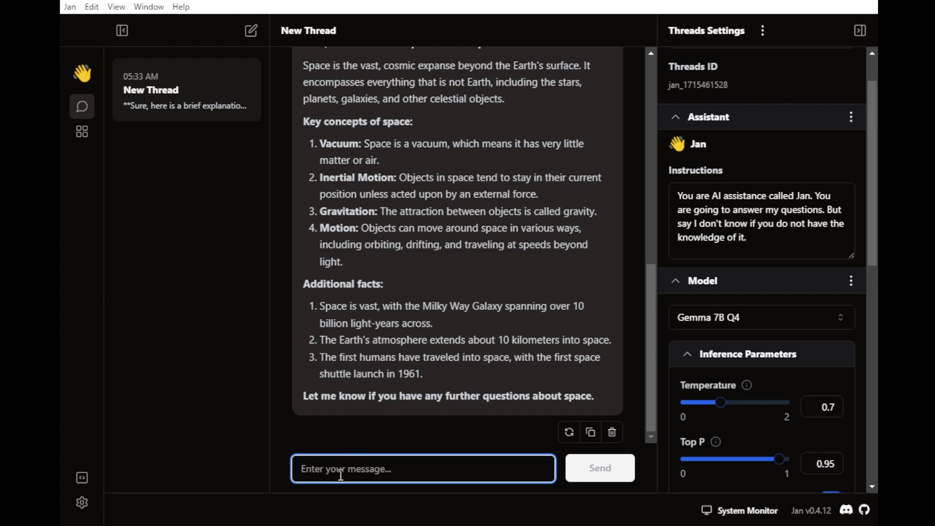
# - Send the message "can you make a joke about school?" in the same thread
pyautogui.write('can you ')
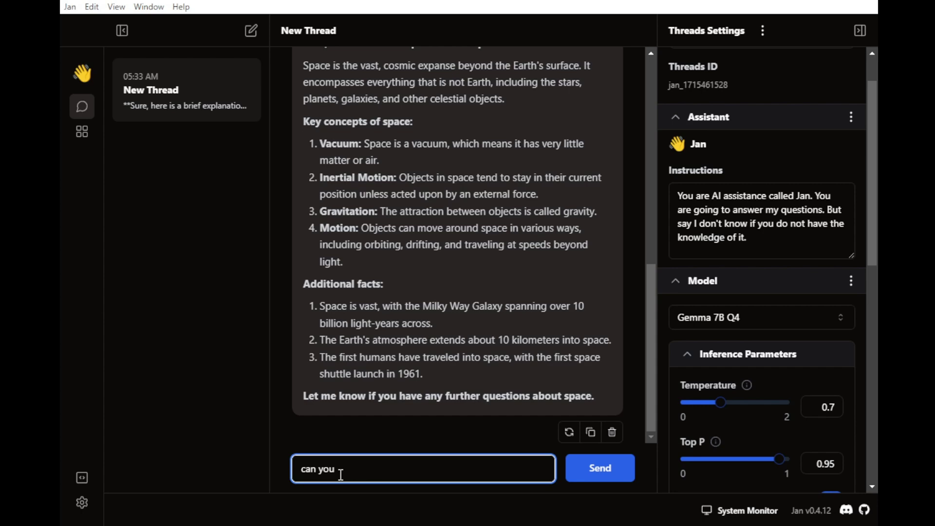
pyautogui.write('make a joke about school?')
pyautogui.press('Return')
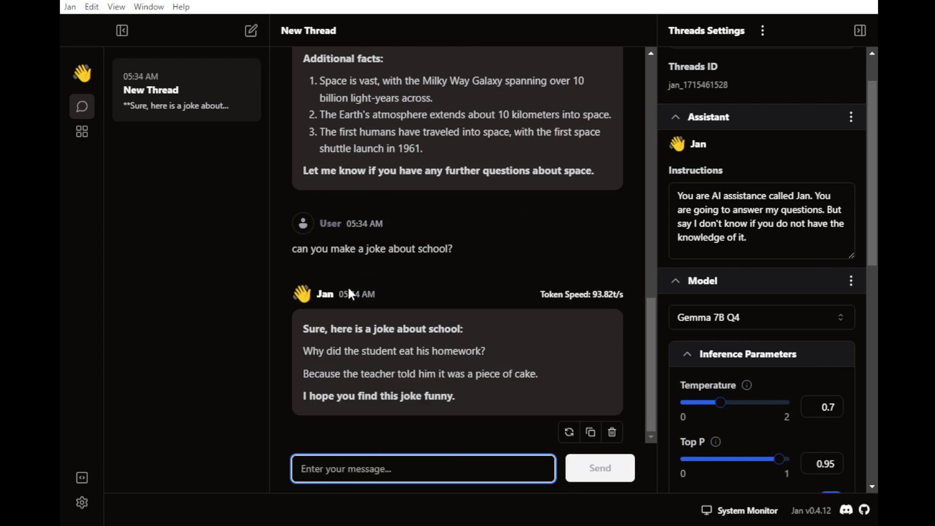
pyautogui.click(505, 337)
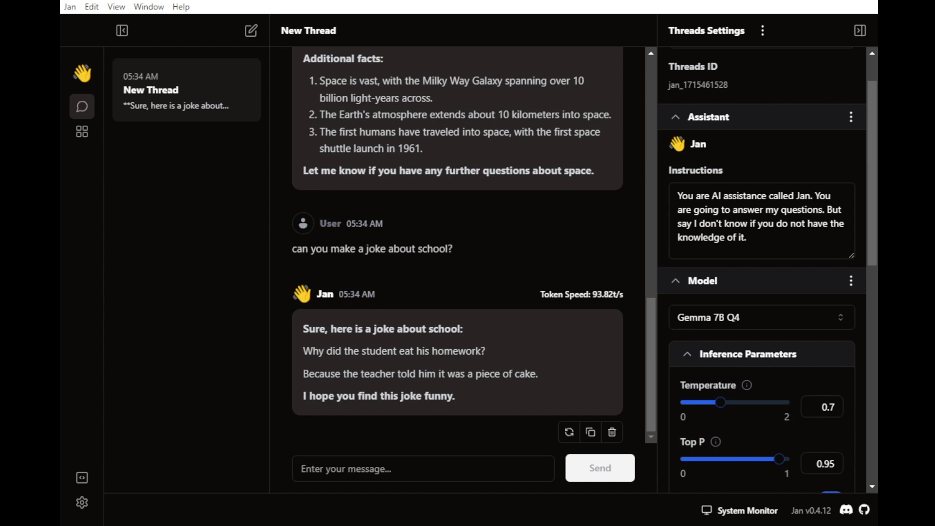
# - Send the message "tell me 5 more jokes" and look over the reply
pyautogui.click(391, 471)
pyautogui.write('tell me')
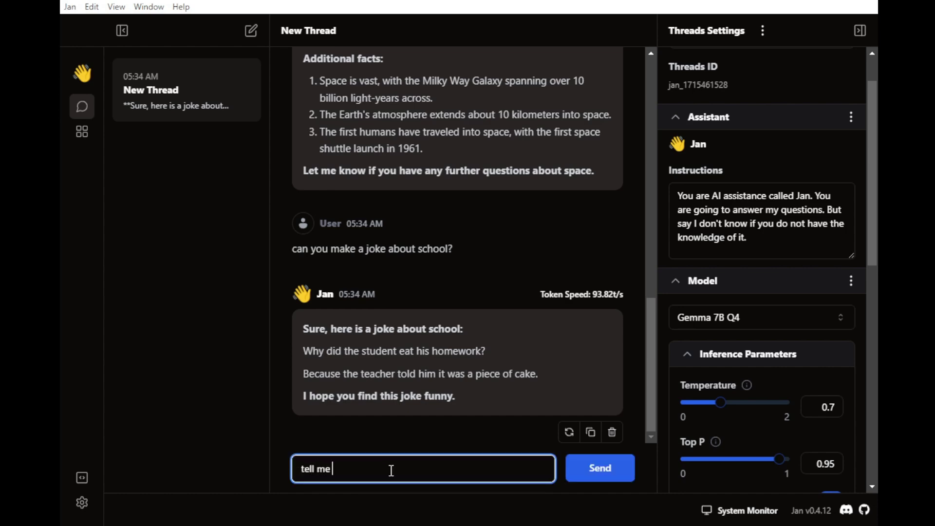
pyautogui.write(' 5 more jokes')
pyautogui.press('Return')
pyautogui.scroll(5, 593, 311)
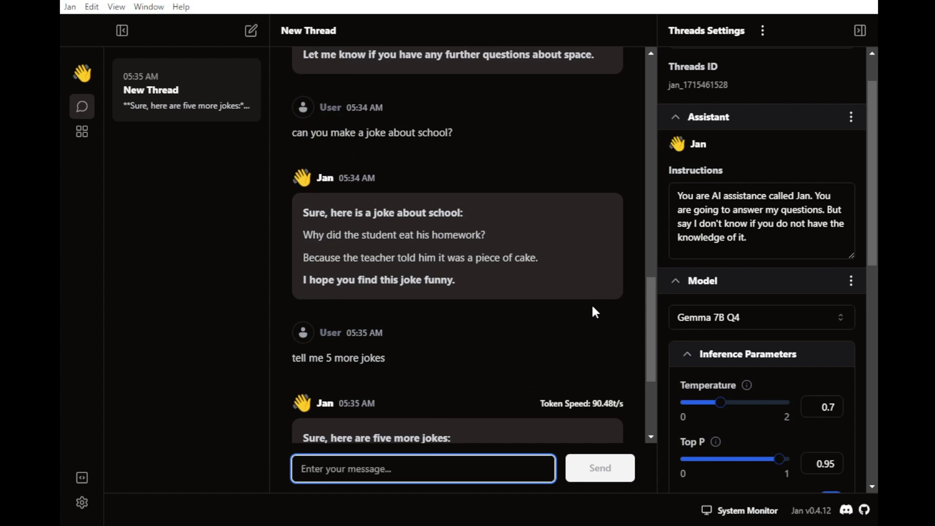
pyautogui.scroll(-5, 524, 238)
# - Browse the Hub's model list from the thread's model choices and return to the joke conversation
pyautogui.click(715, 322)
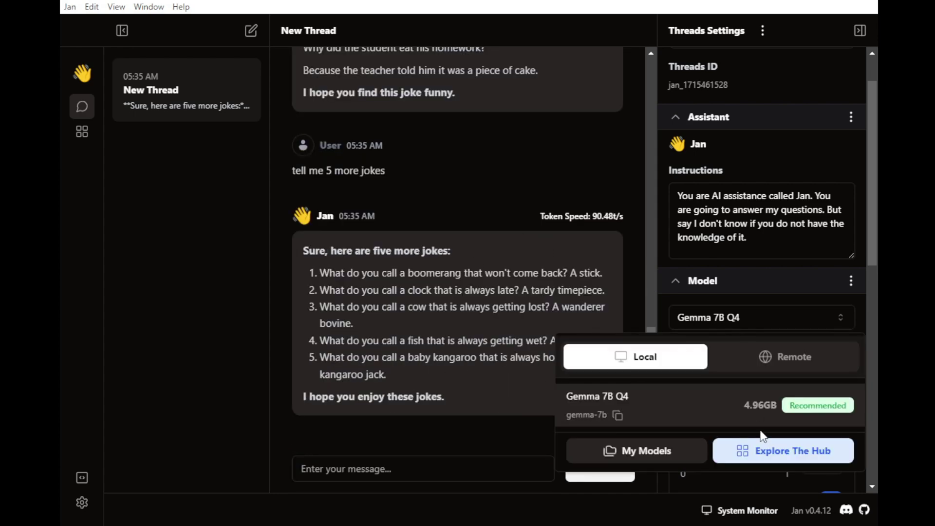
pyautogui.click(767, 446)
pyautogui.scroll(-4, 636, 278)
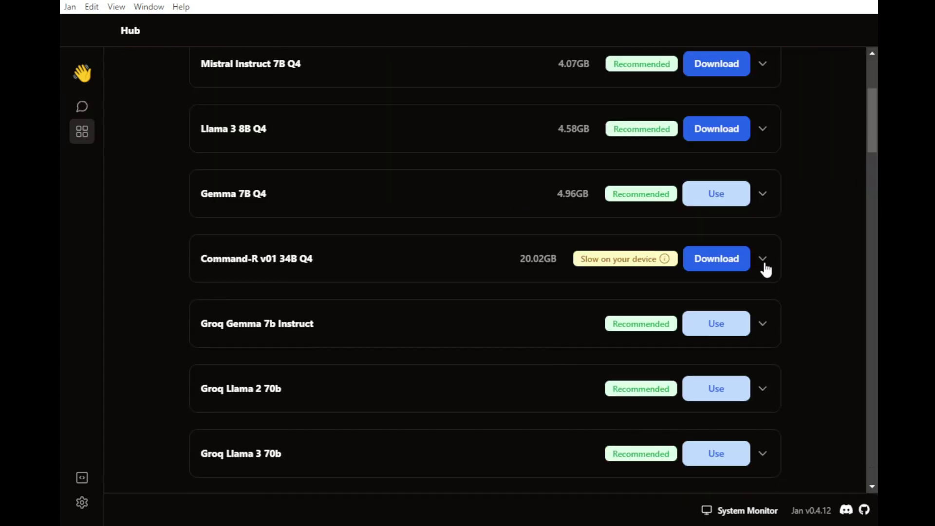
pyautogui.scroll(-4, 766, 267)
pyautogui.click(81, 106)
pyautogui.scroll(4, 498, 302)
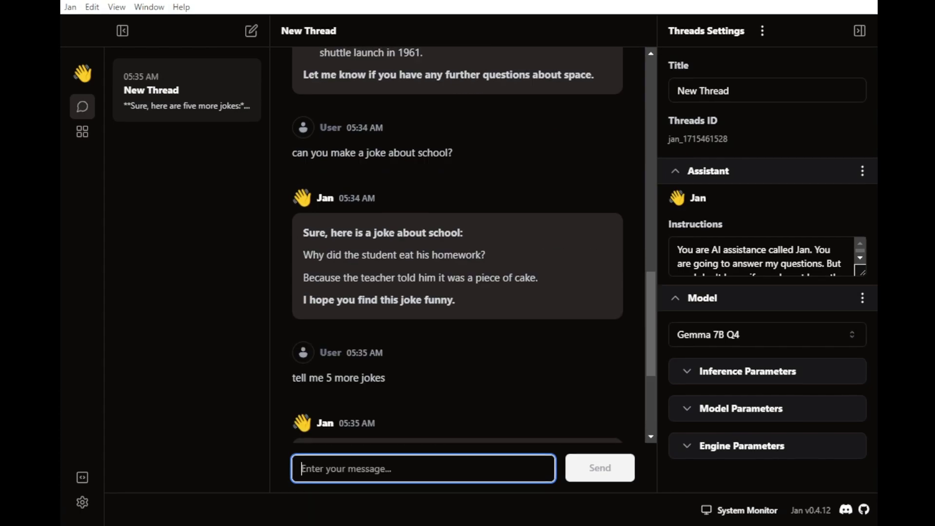